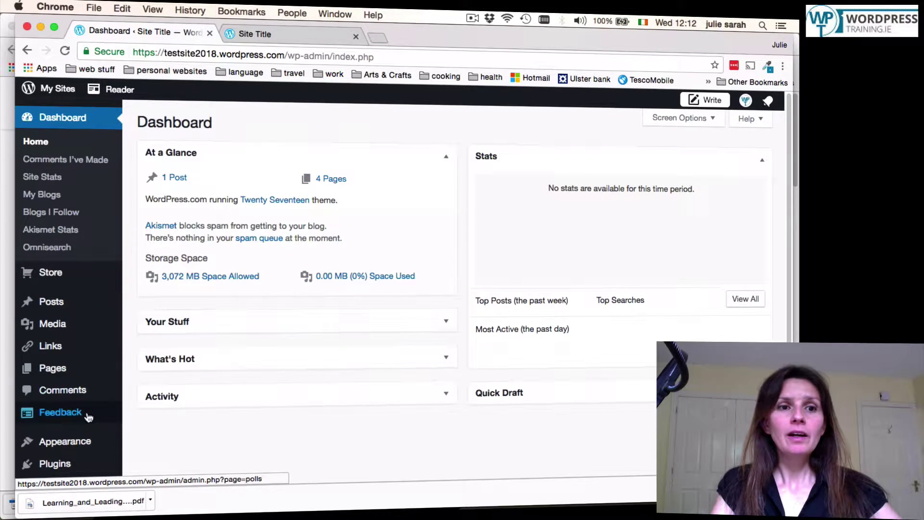
Start a new post titled 'Add a PDF' with body lines 'A little content' and 'fill in the'
mouse_move(61, 308)
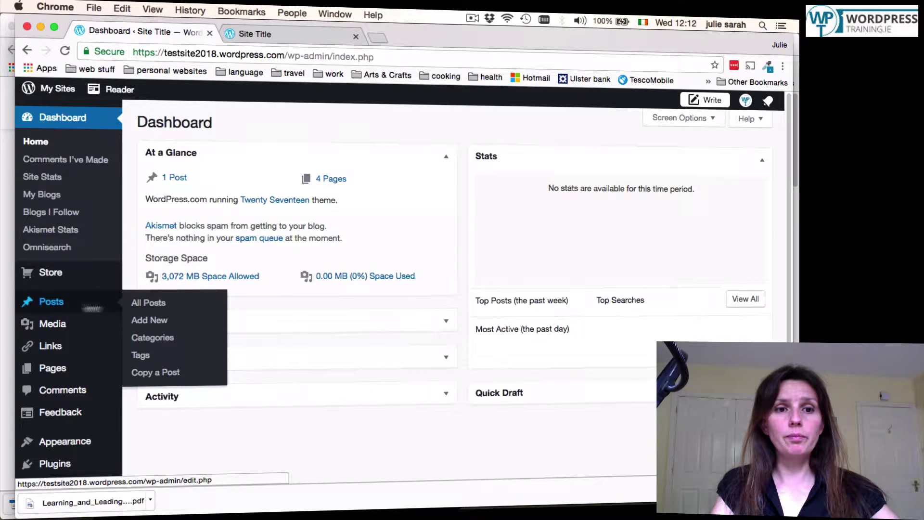
left_click(156, 320)
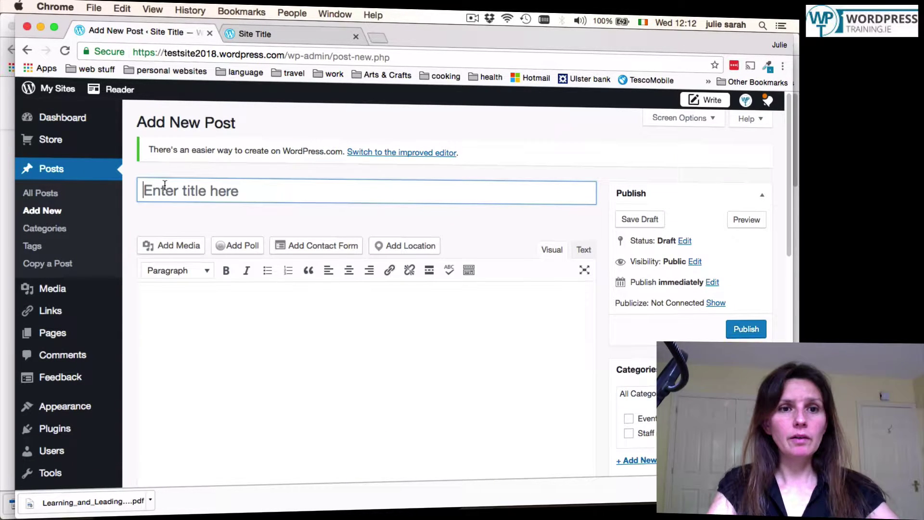
type("Add a PDF")
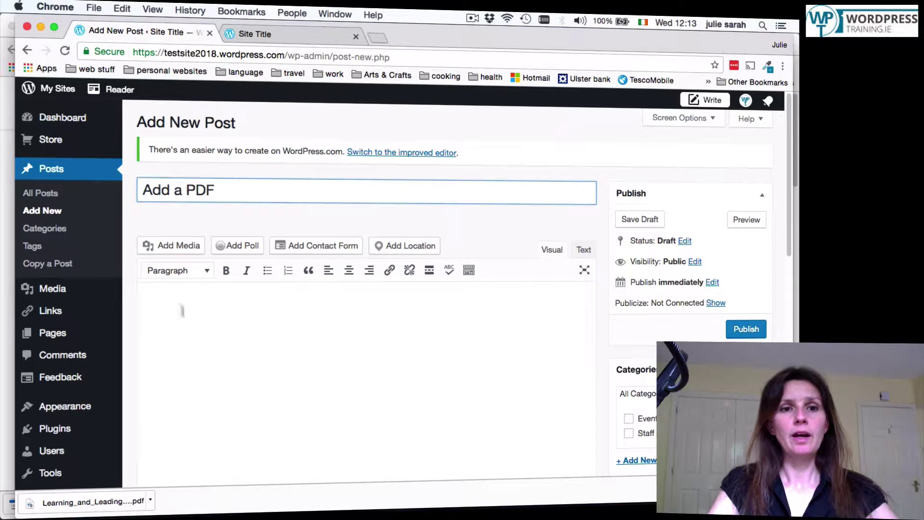
left_click(183, 311)
type("A ")
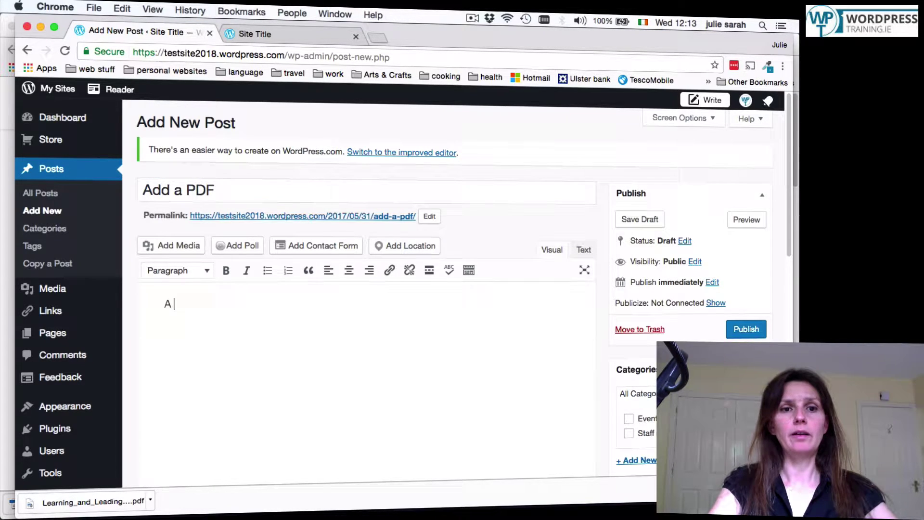
type("little content  fill")
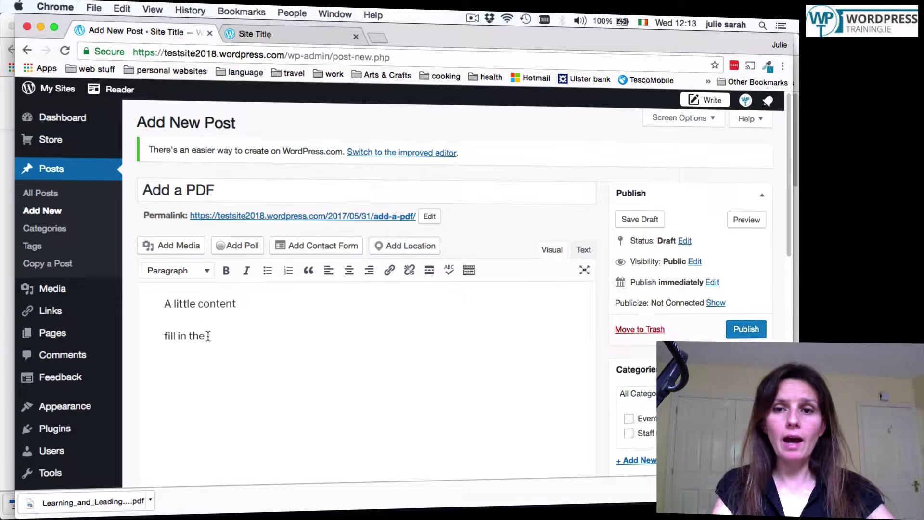
Upload the registration-form PDF through the post's Add Media dialog
left_click(178, 246)
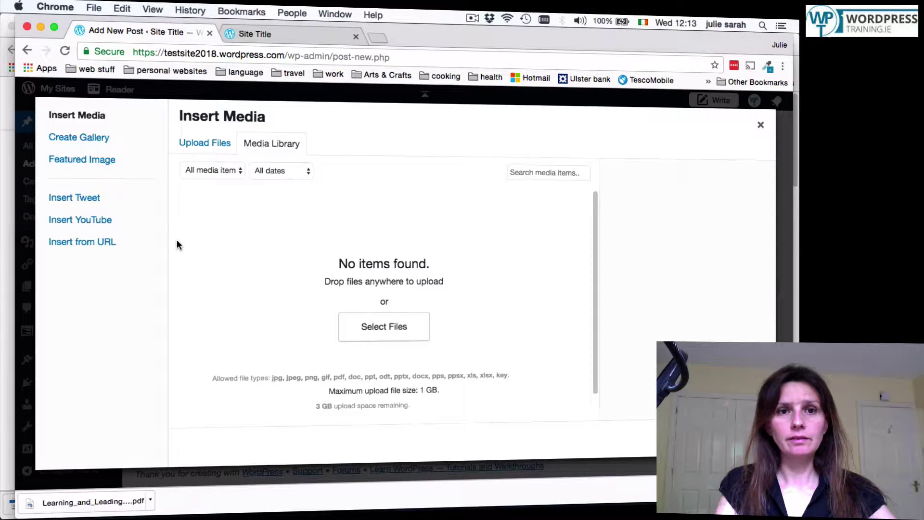
left_click(220, 144)
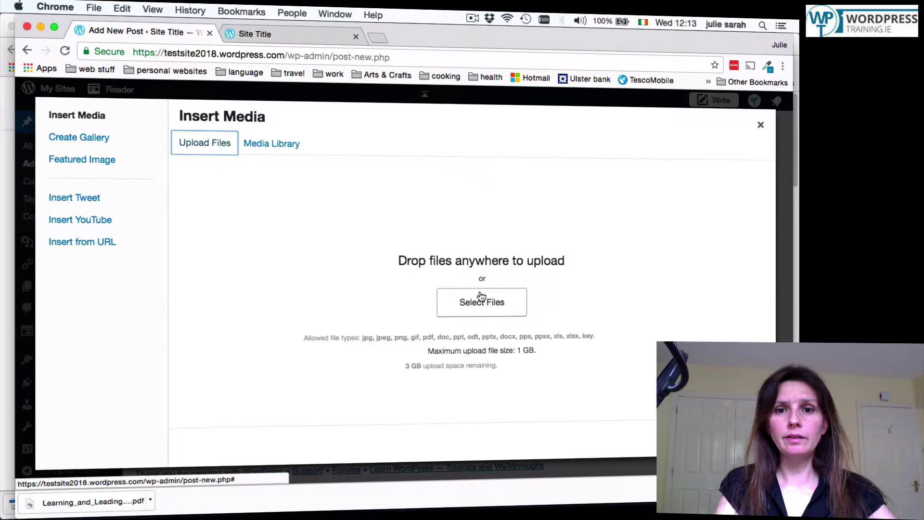
left_click(482, 303)
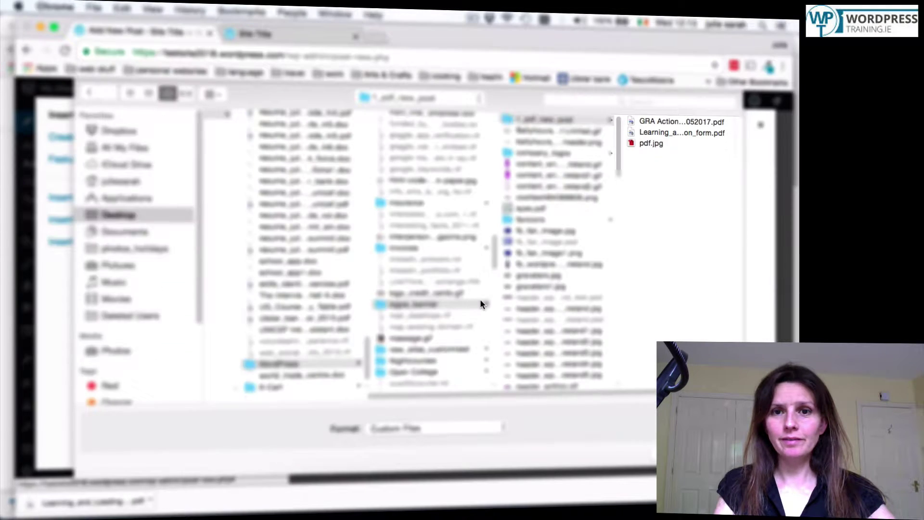
left_click(653, 133)
double_click(653, 132)
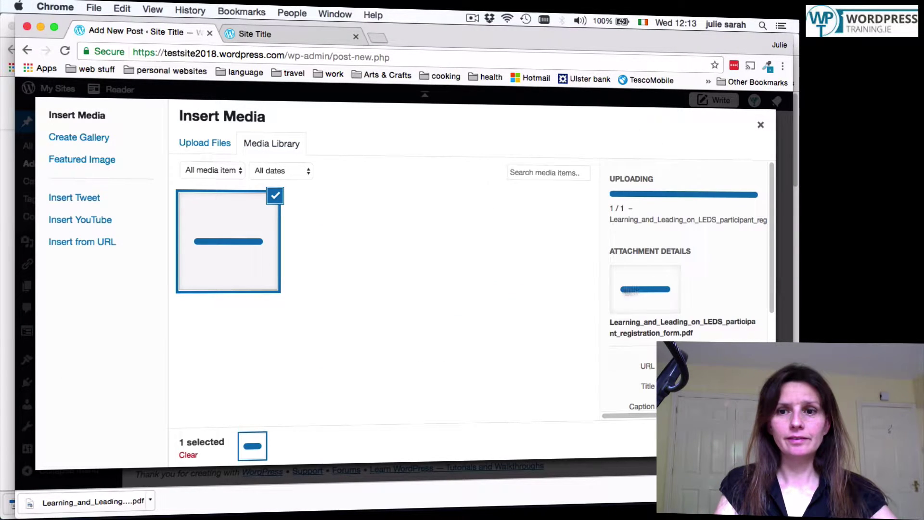
Retitle the PDF 'Registration Form' and insert it into the post as a Media File link
scroll(776, 174, "down", 3)
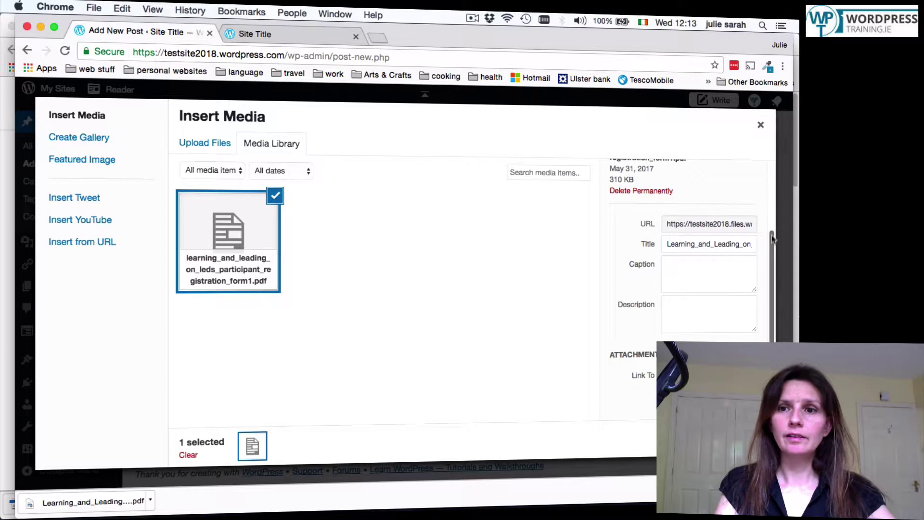
triple_click(709, 244)
key("BackSpace")
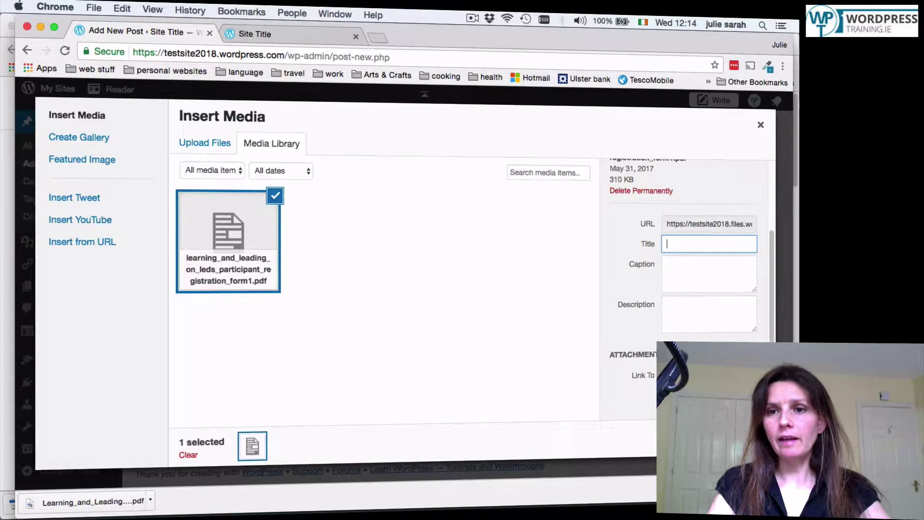
type("Reg")
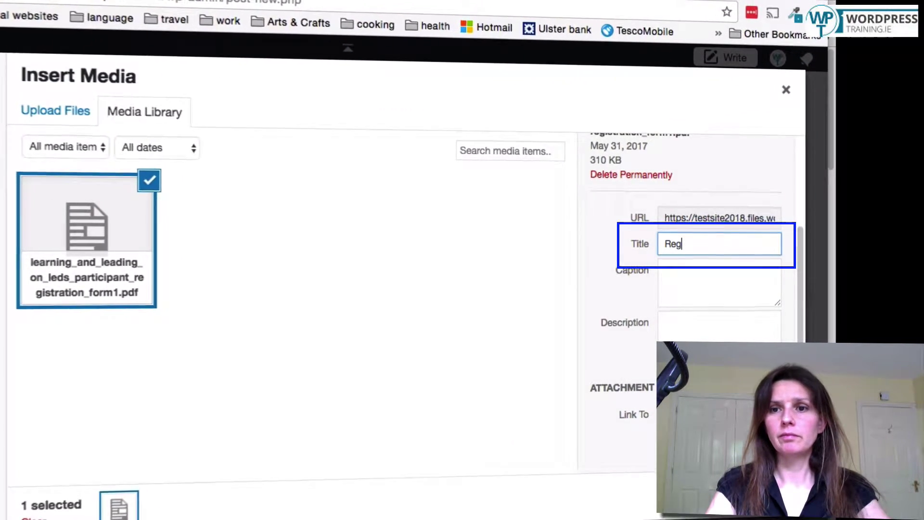
type("is")
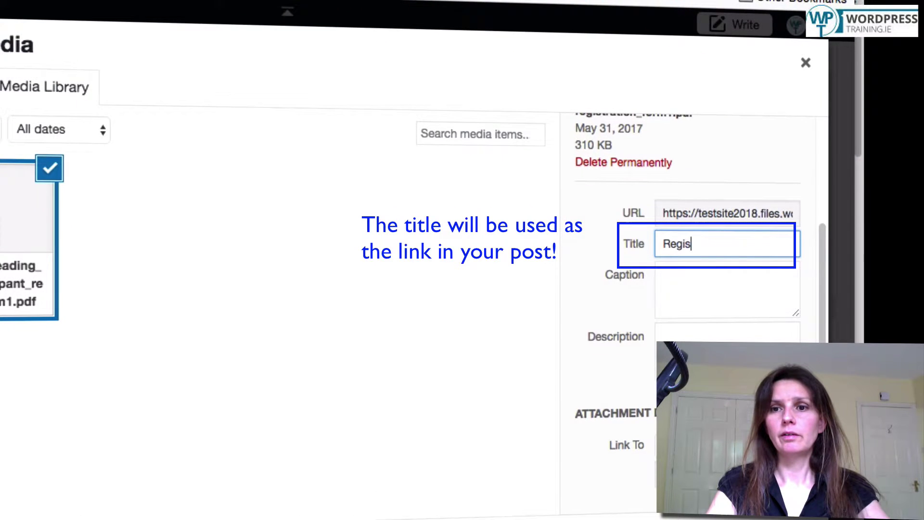
type("tration")
key("BackSpace")
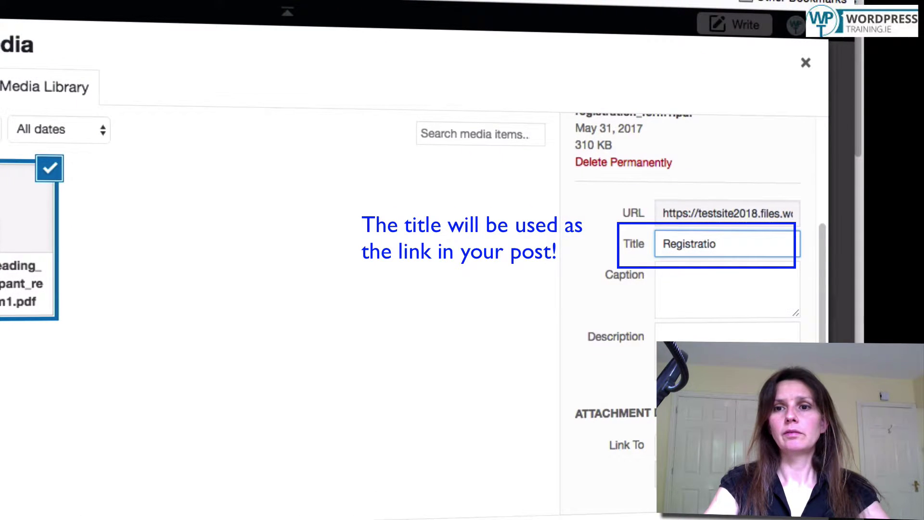
type("n Form")
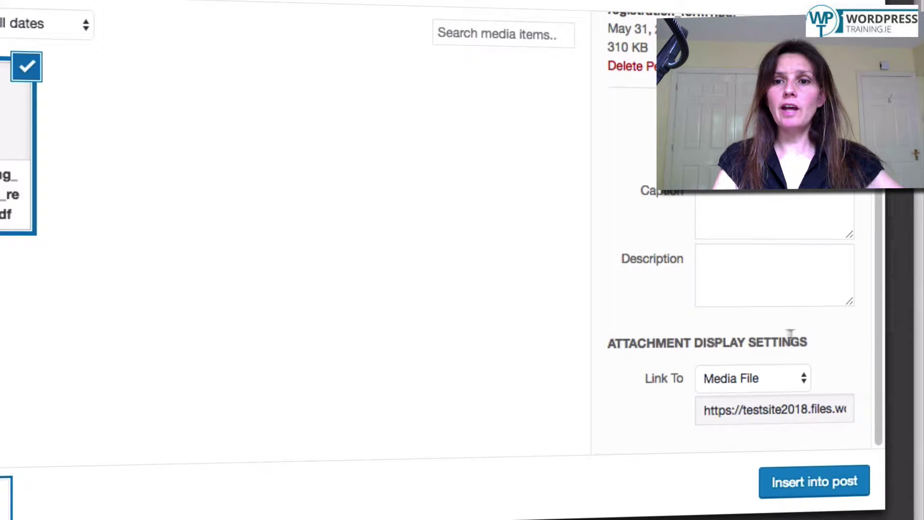
left_click(753, 377)
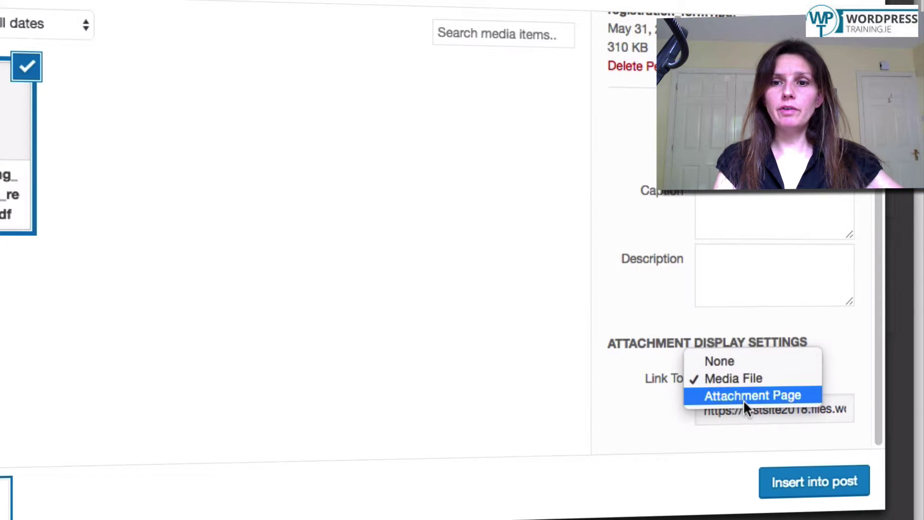
left_click(755, 378)
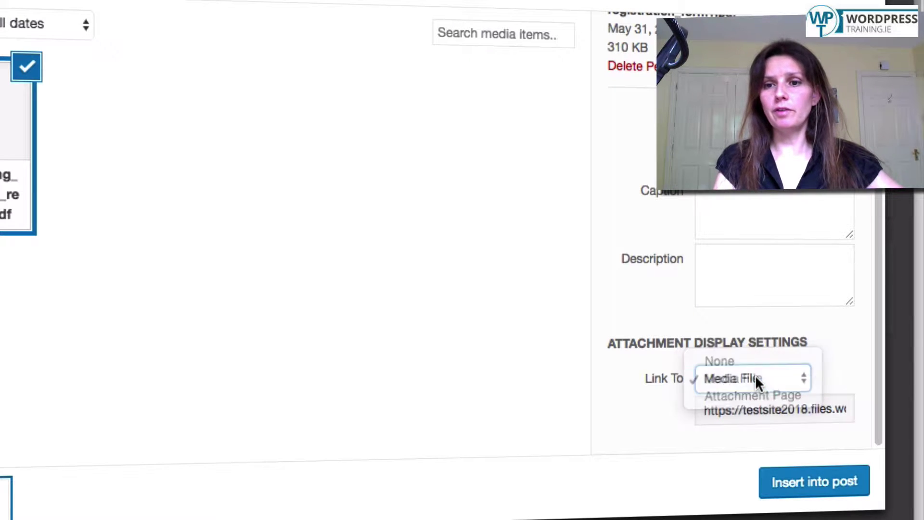
left_click(804, 484)
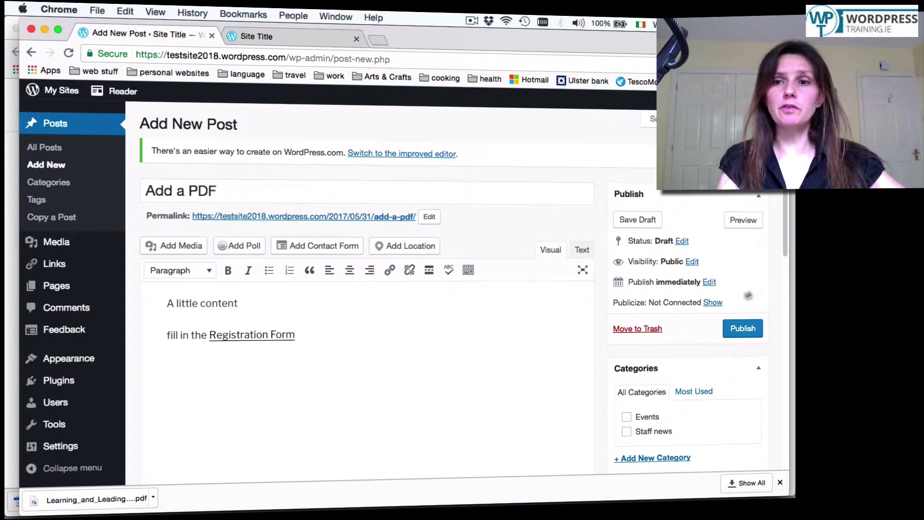
File the post under the Events category and publish it
left_click_drag(785, 221, 784, 263)
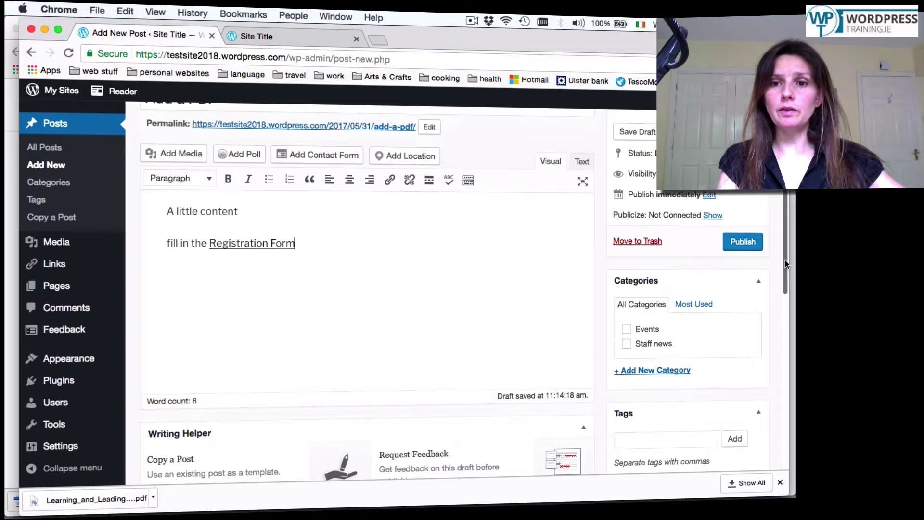
left_click(627, 329)
left_click(734, 241)
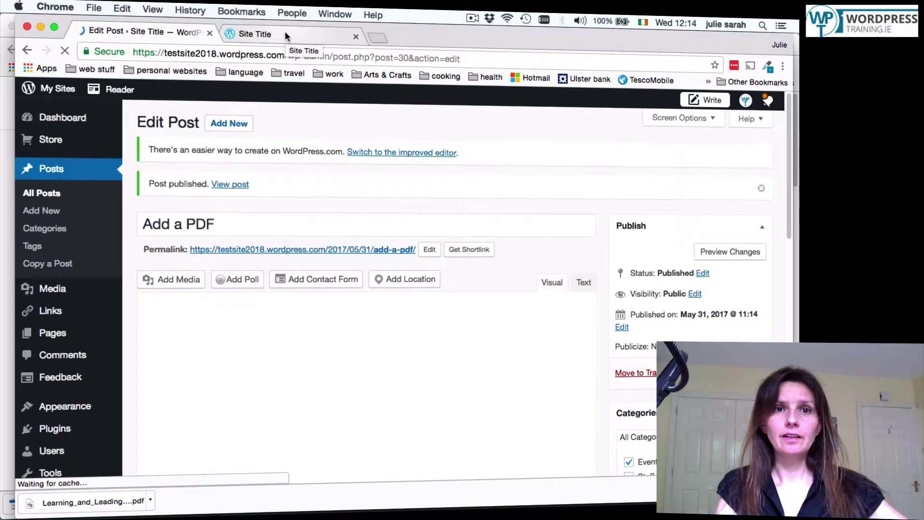
On the live site's Blog page, open 'Add a PDF' and follow its Registration Form link
left_click(286, 34)
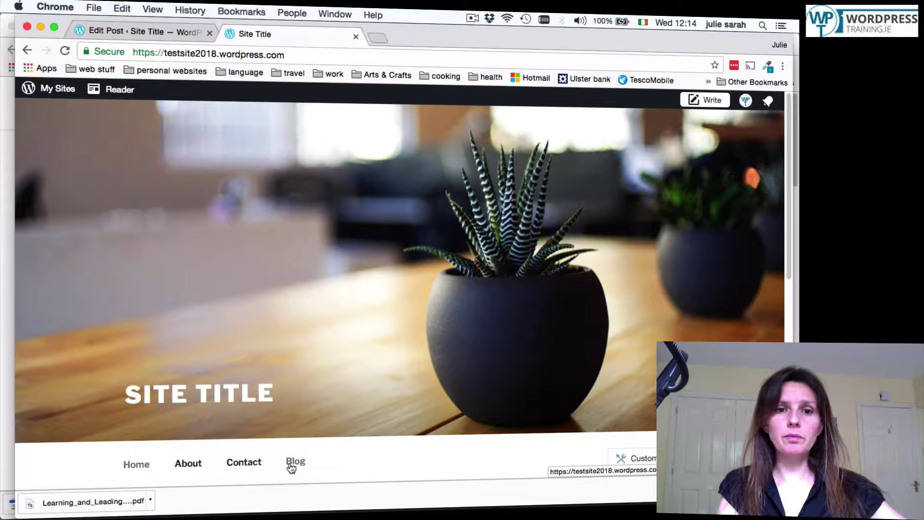
left_click(295, 462)
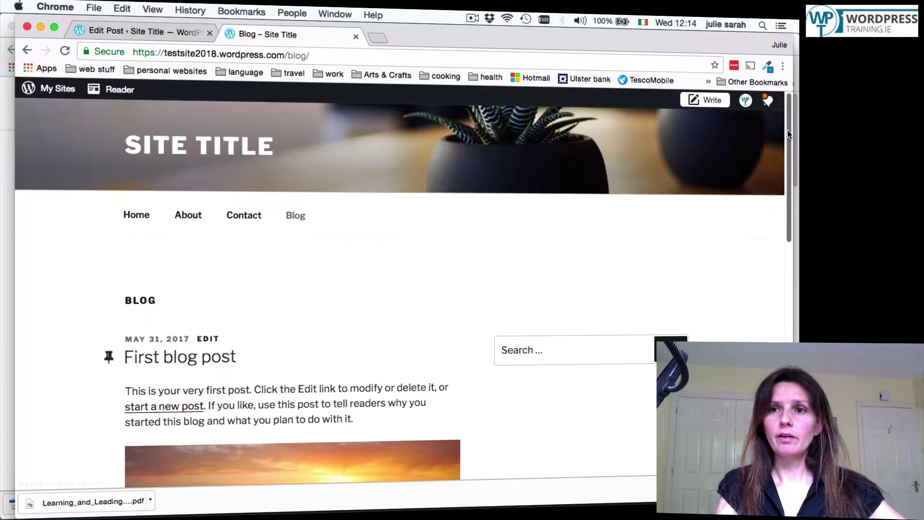
left_click_drag(787, 130, 780, 328)
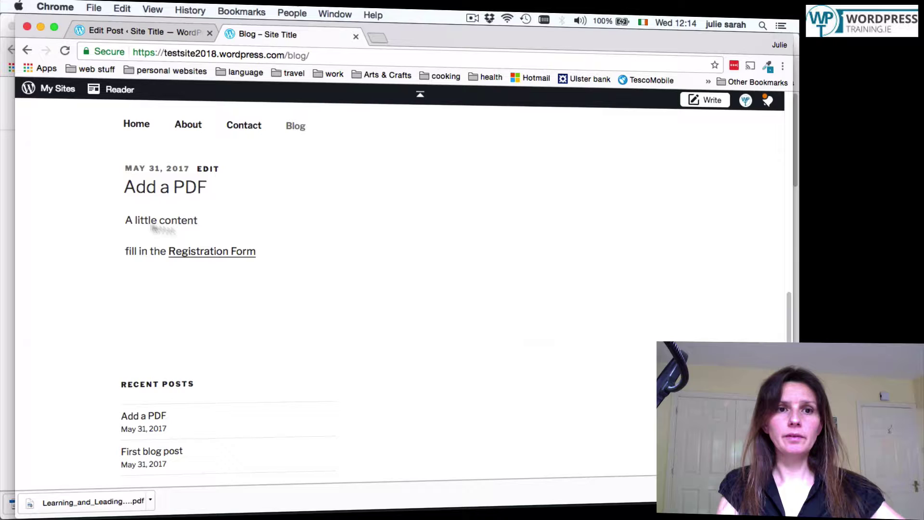
left_click(154, 189)
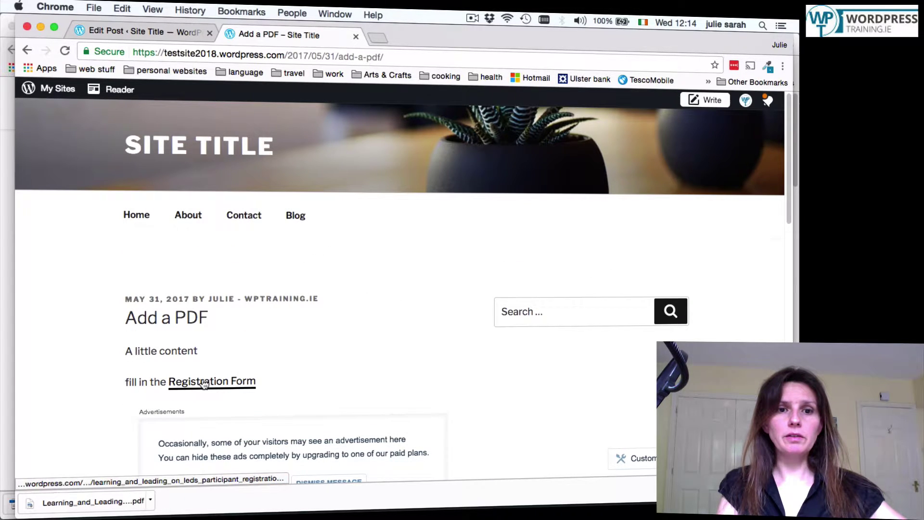
left_click(203, 381)
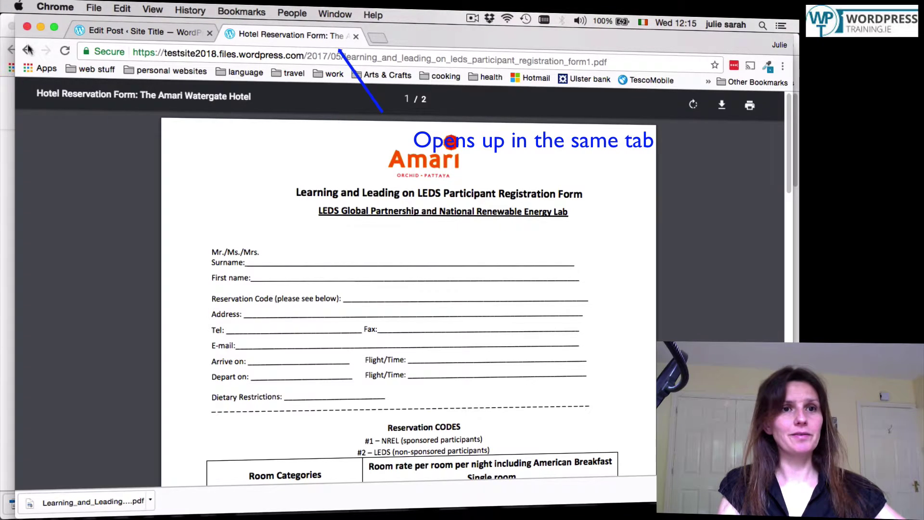
Set the Registration Form link to open in a new tab and update the published post
left_click(26, 50)
left_click(138, 32)
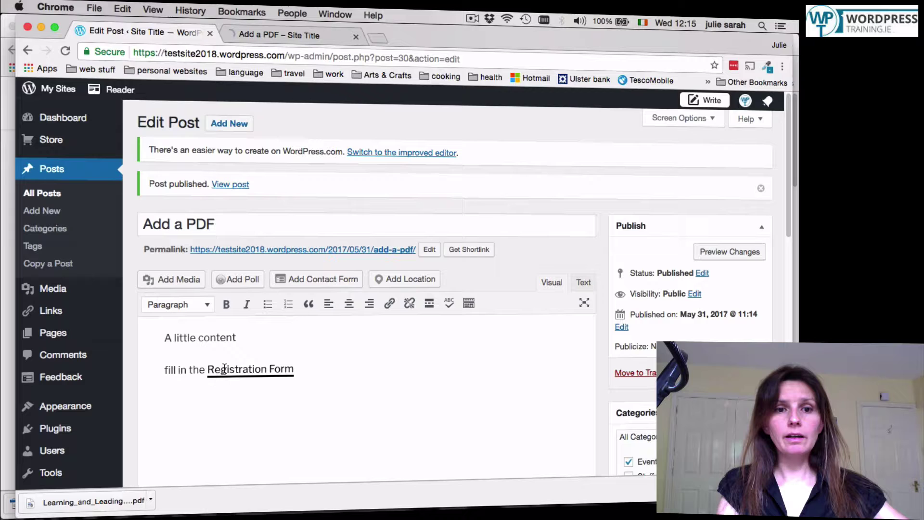
left_click(250, 369)
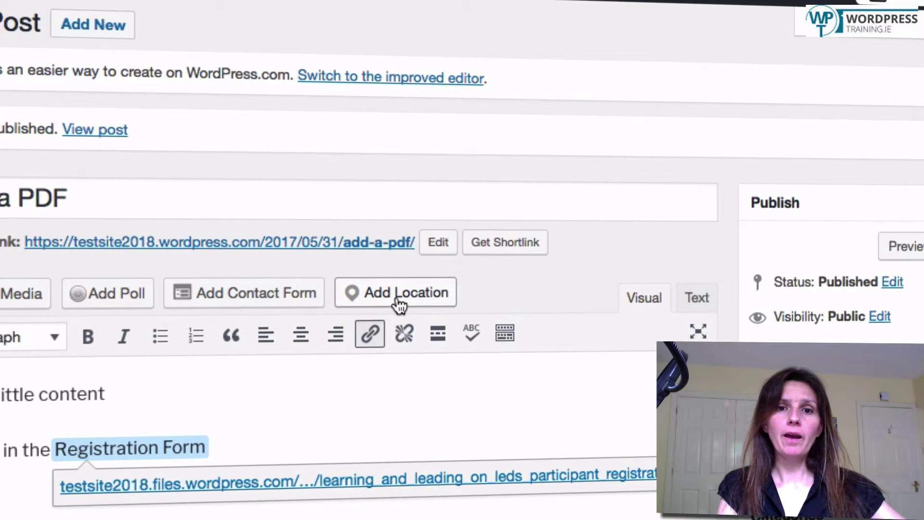
left_click(371, 334)
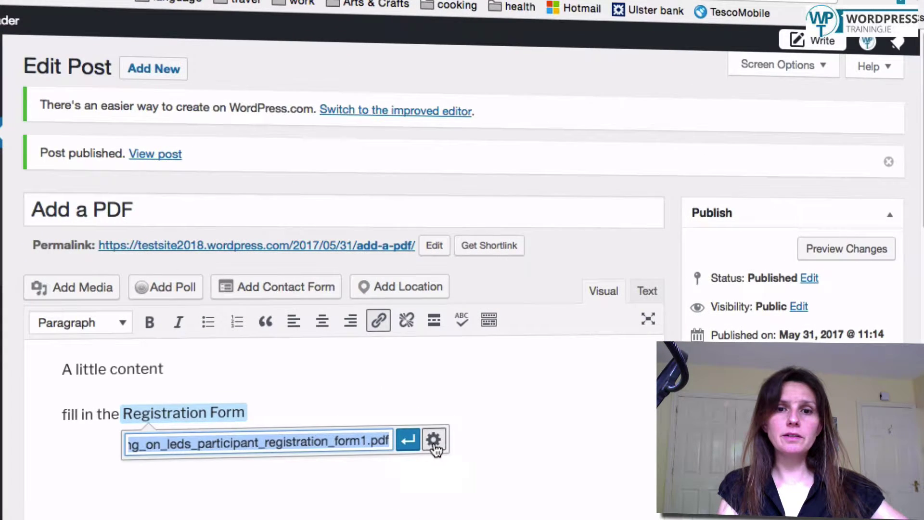
left_click(434, 448)
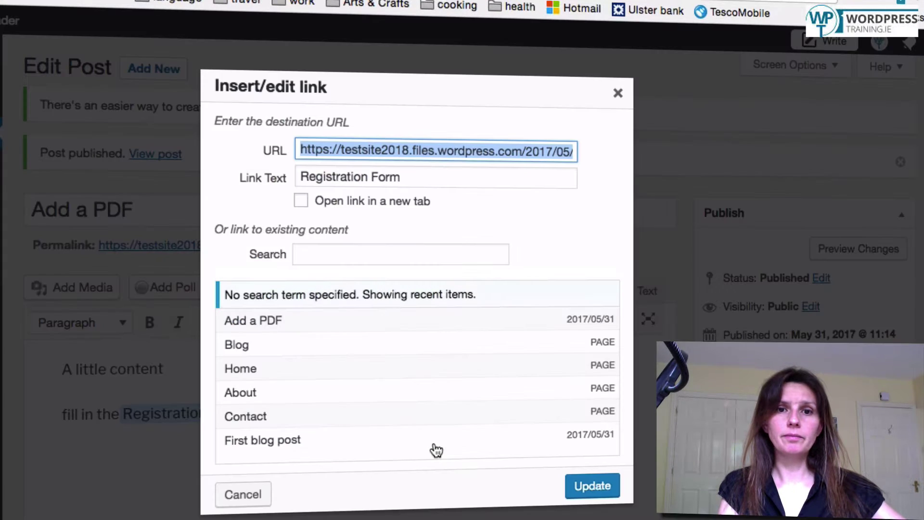
left_click(301, 200)
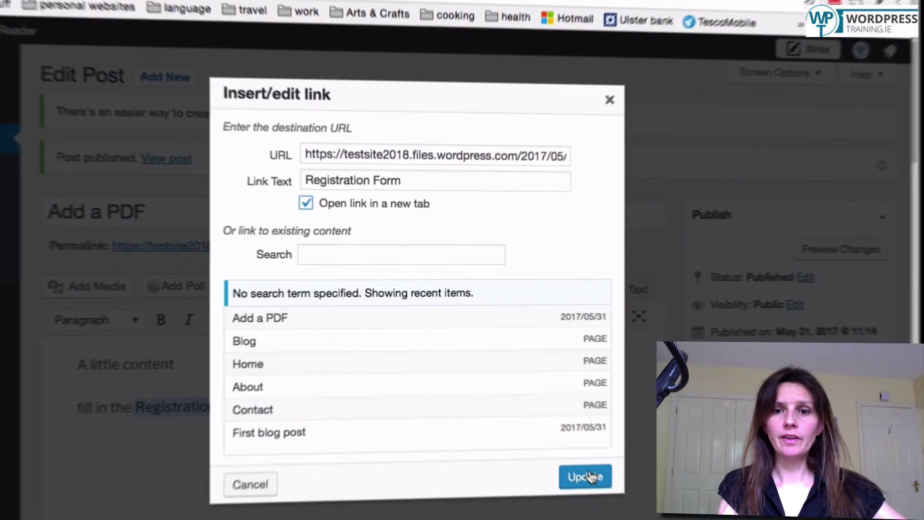
left_click(591, 485)
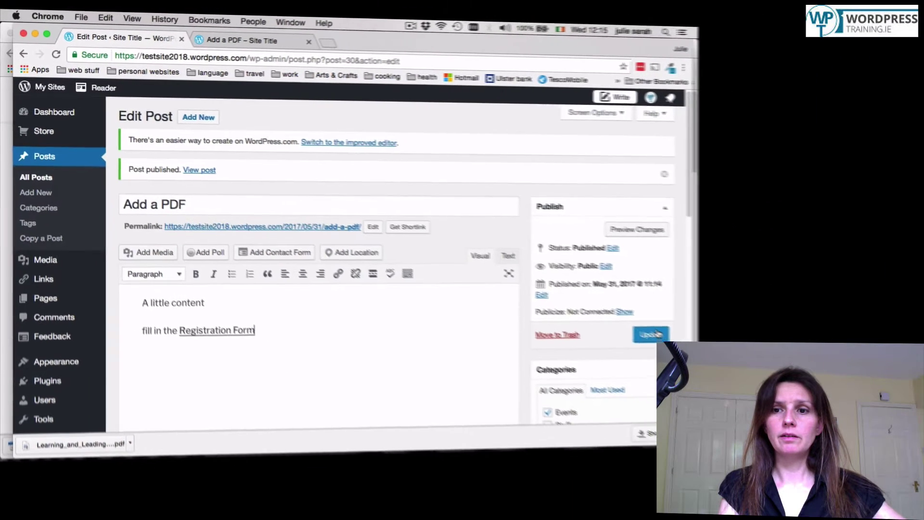
left_click(754, 375)
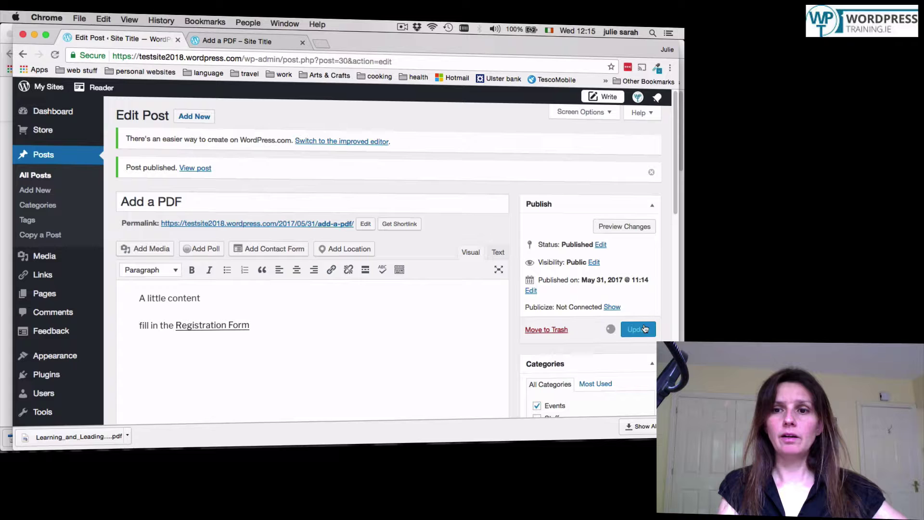
left_click(247, 40)
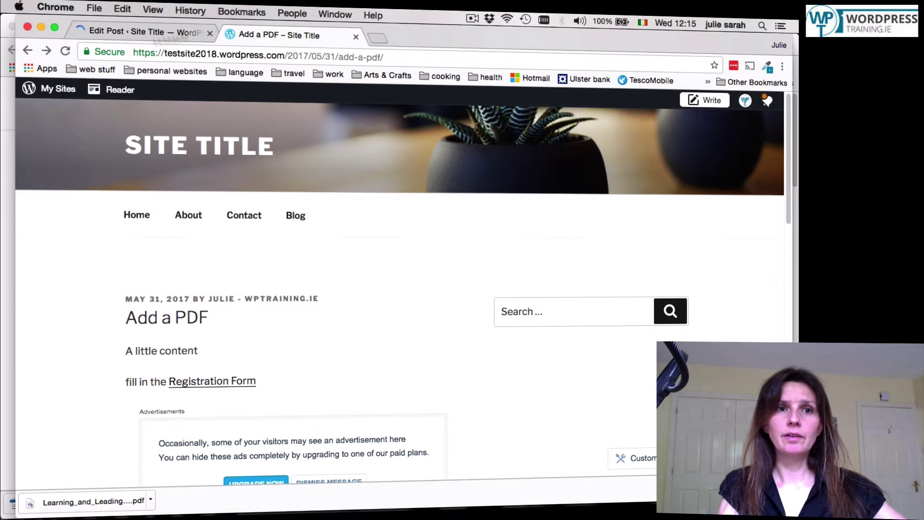
Reload the live post and check that the Registration Form PDF opens in a separate tab
left_click(65, 51)
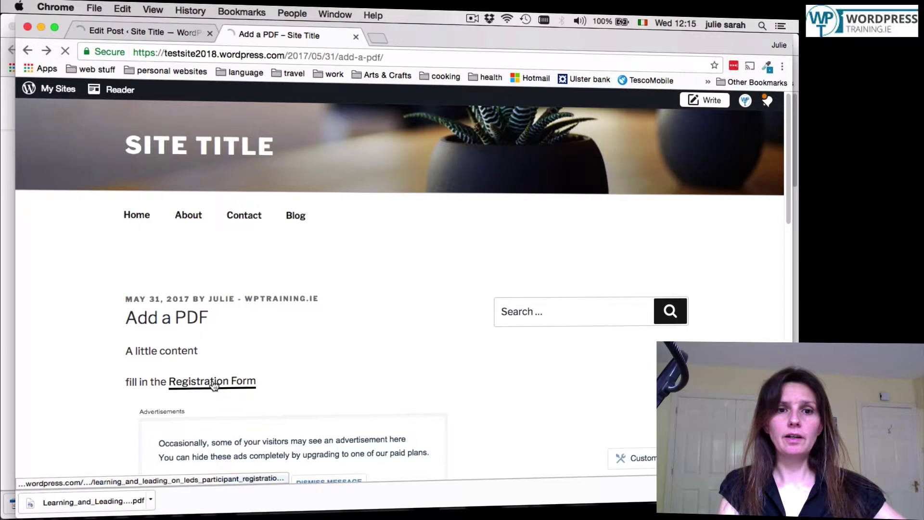
left_click(213, 382)
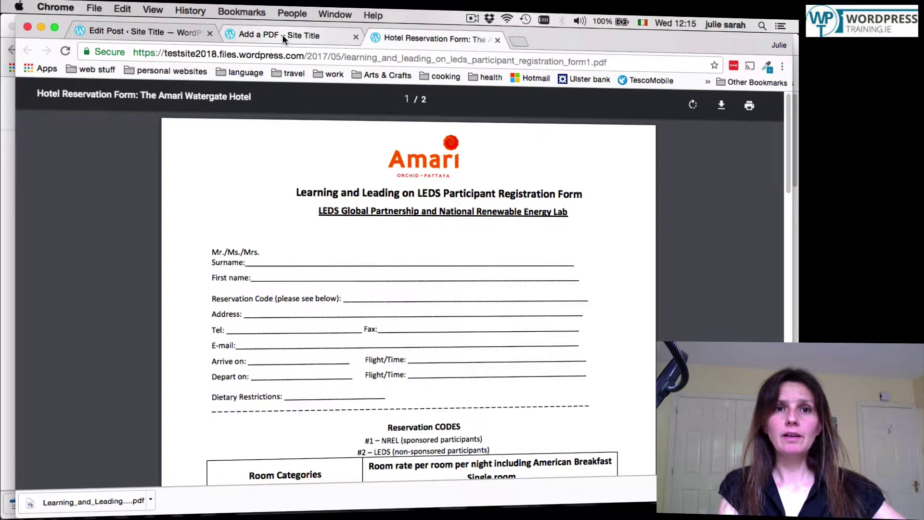
left_click(284, 37)
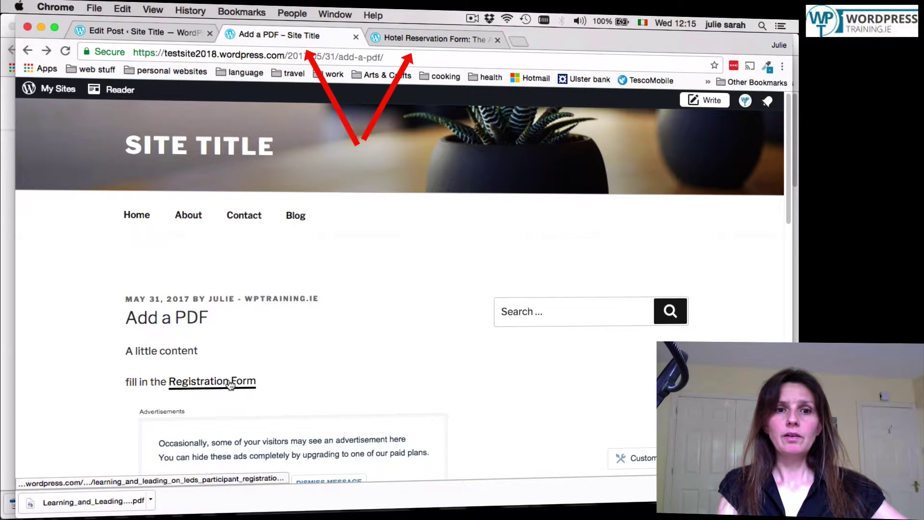
left_click(425, 38)
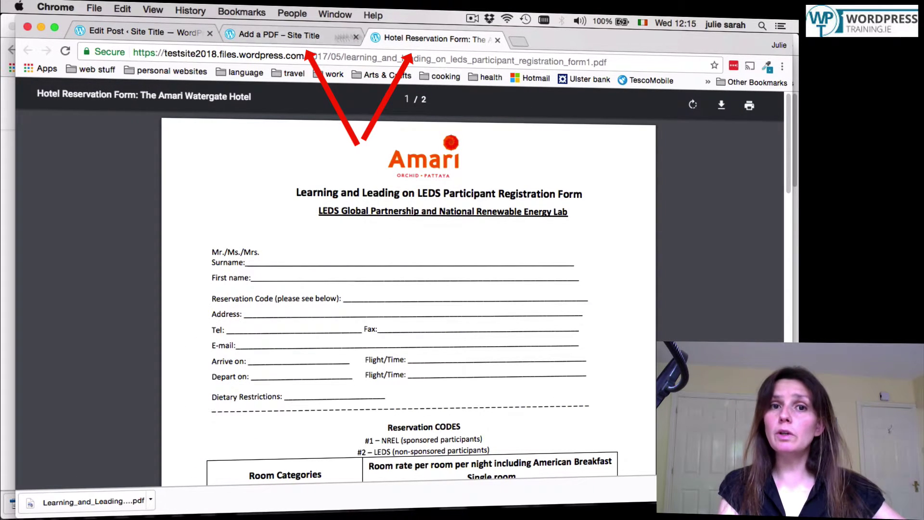
left_click(136, 30)
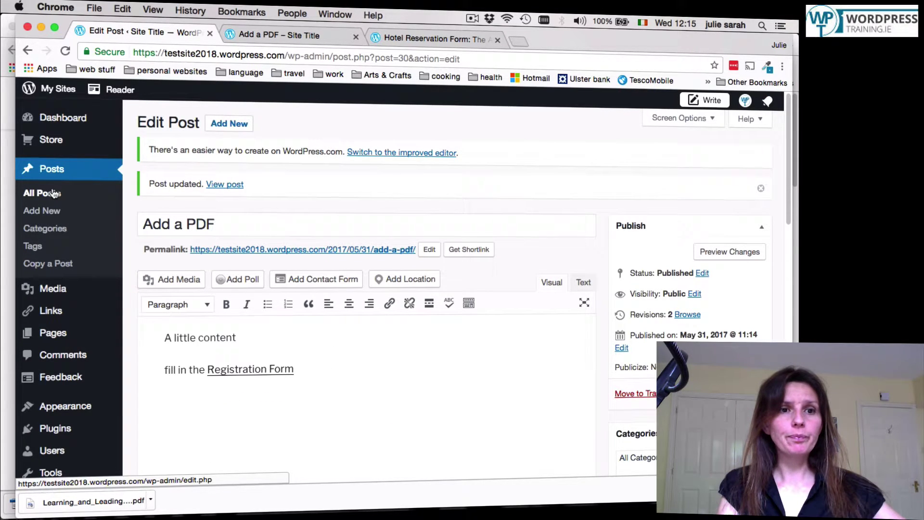
mouse_move(67, 295)
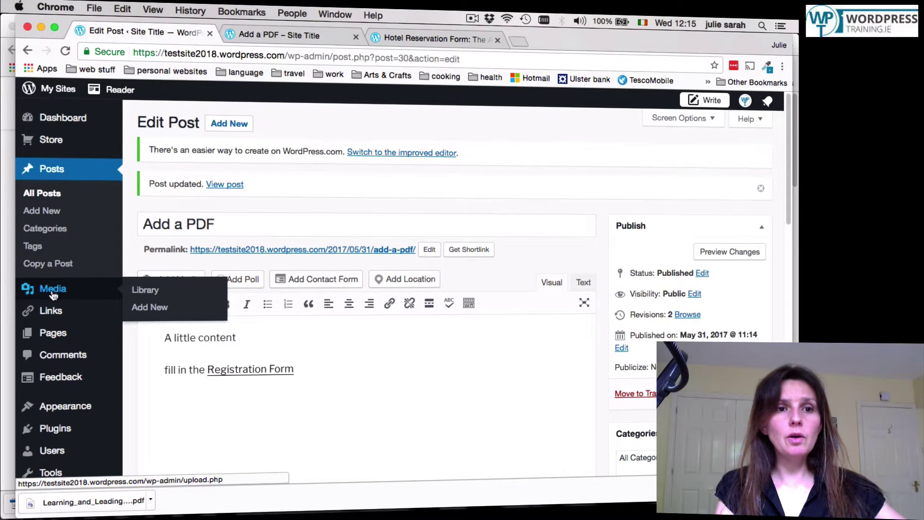
Upload the registration-form PDF via Media > Add New and open its Edit Media page
left_click(164, 312)
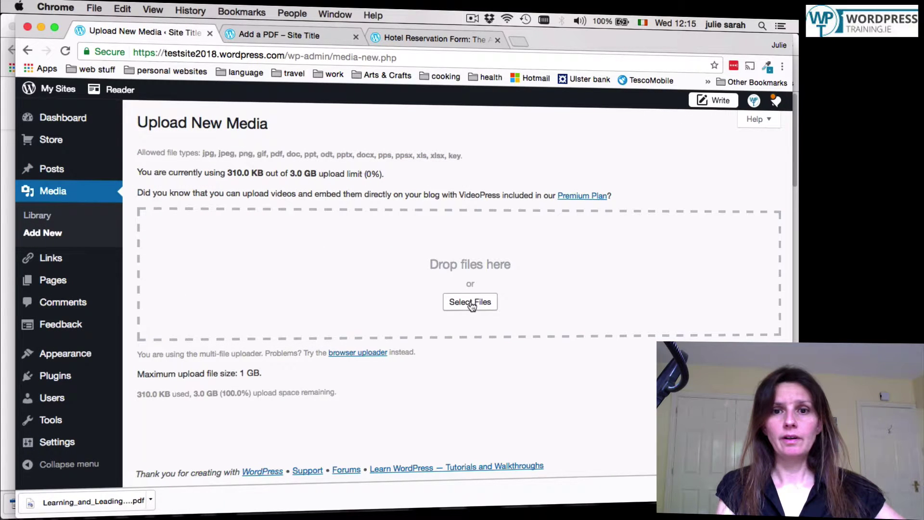
left_click(463, 304)
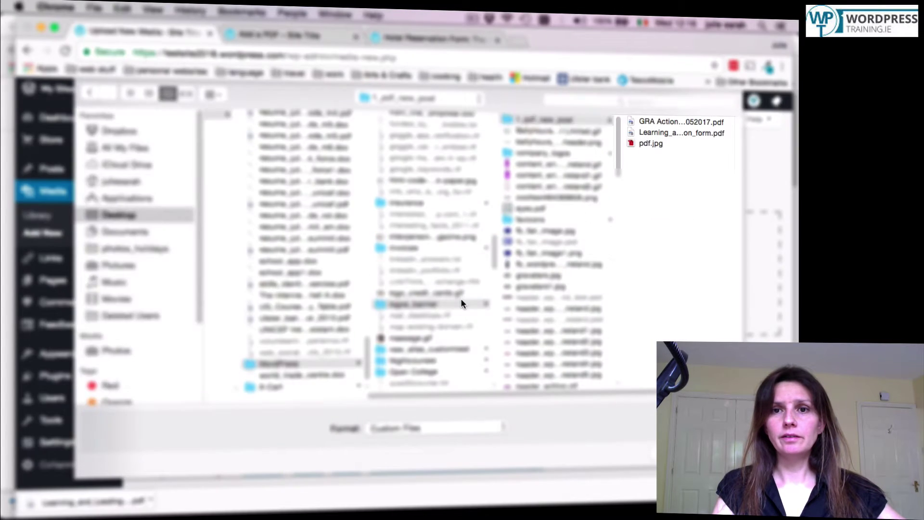
left_click(649, 133)
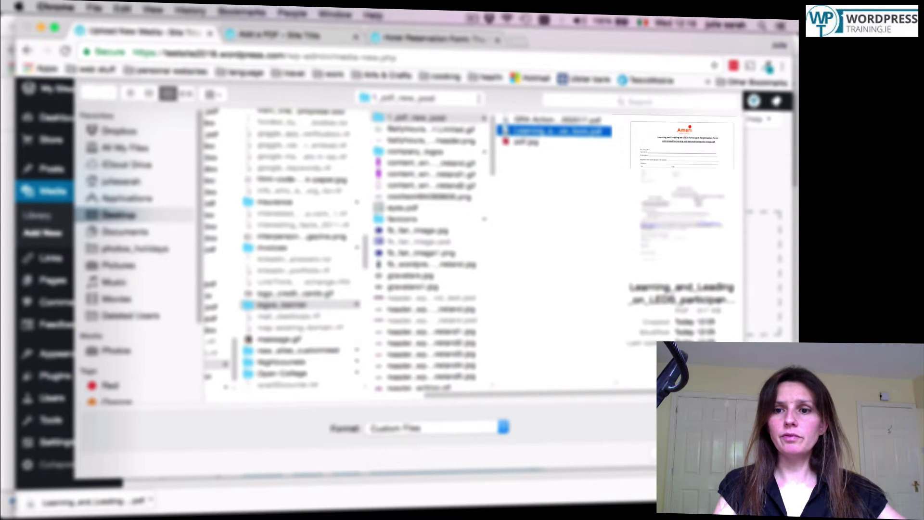
key("Return")
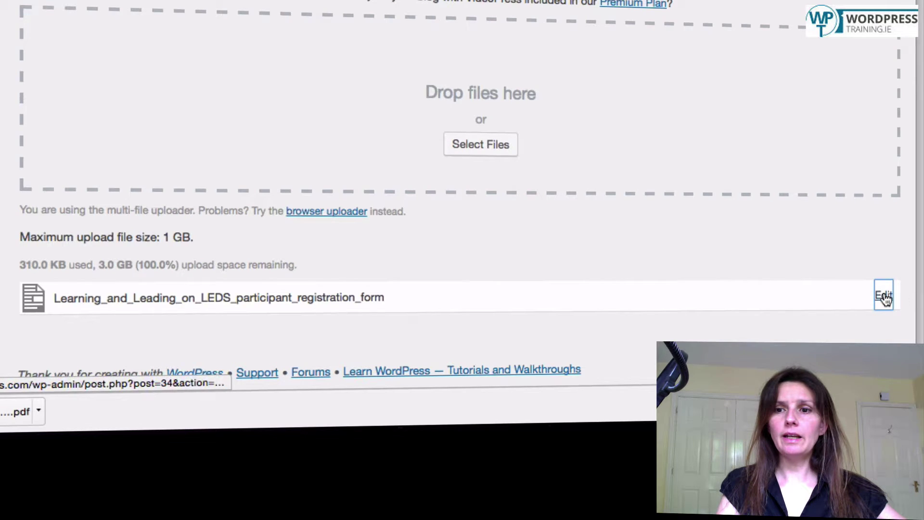
left_click(884, 295)
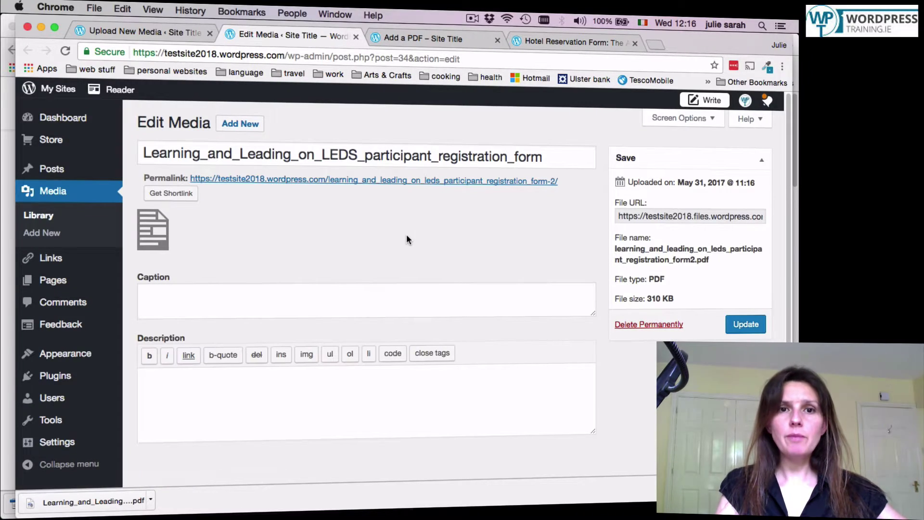
left_click(113, 28)
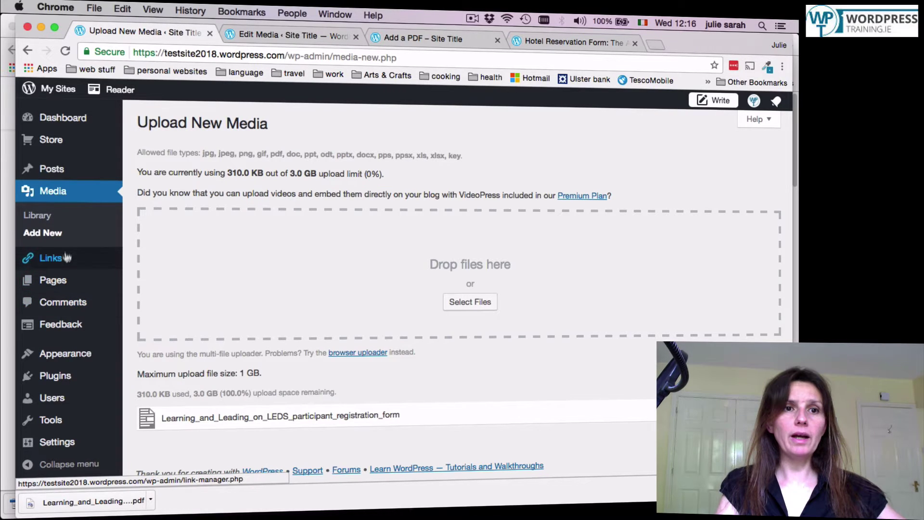
Start post 'Another post' with lines 'A bit more content' and 'and please fill in the registration form'
left_click(65, 172)
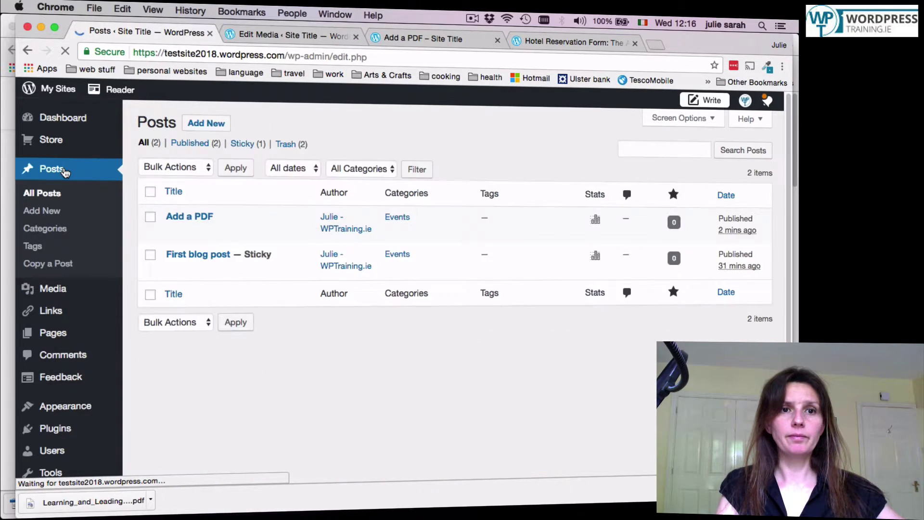
left_click(195, 125)
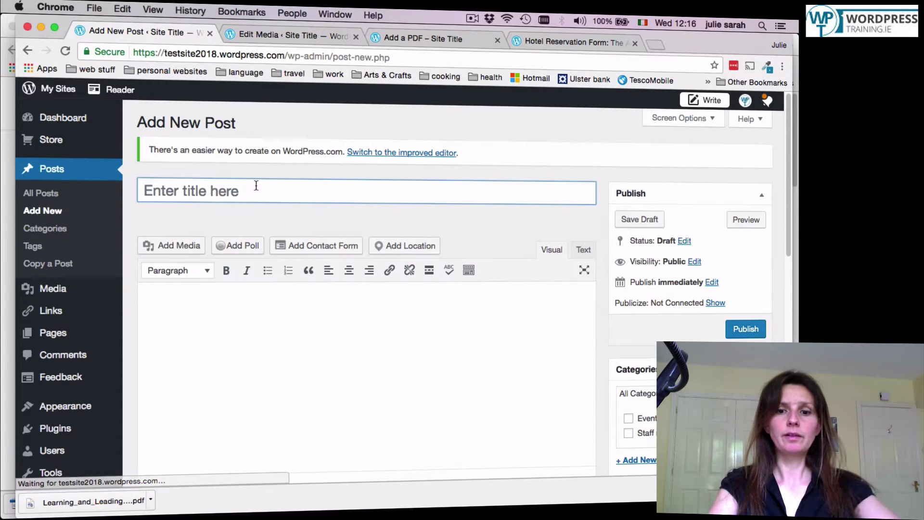
left_click(256, 185)
type("Another post")
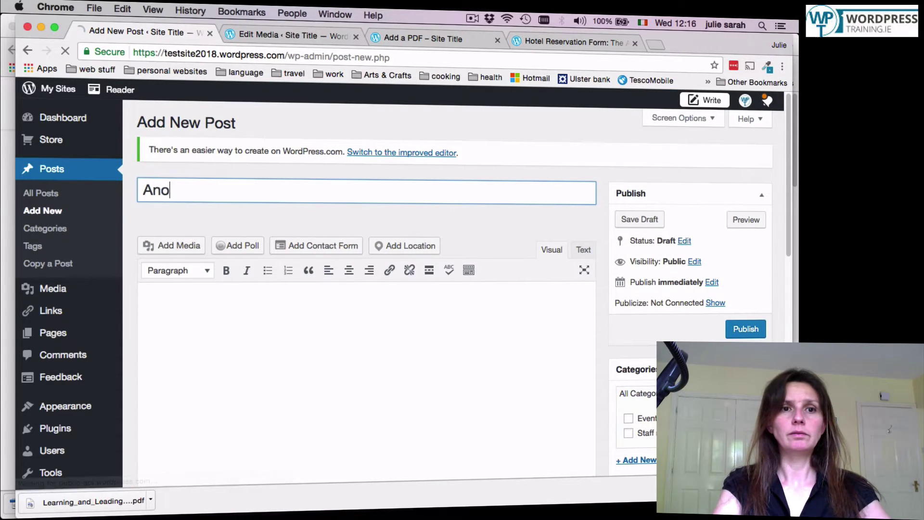
left_click(281, 334)
type("A bit more")
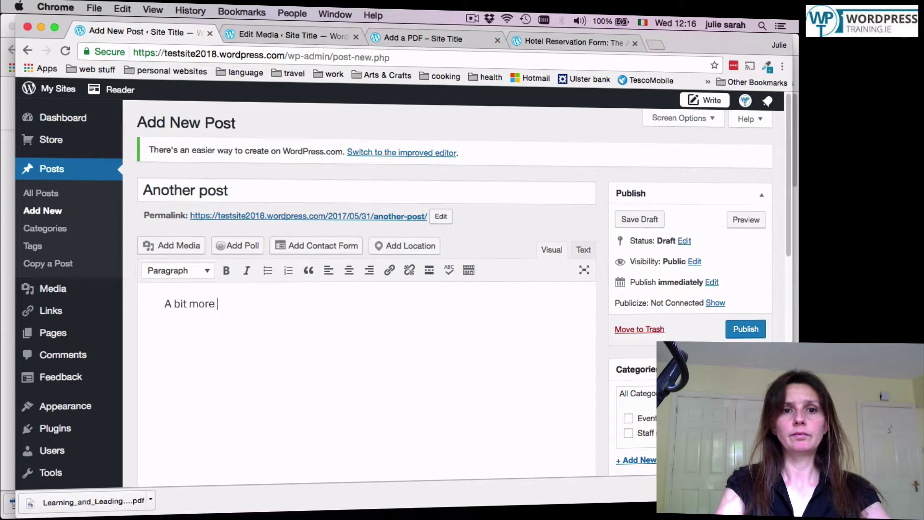
type(" content")
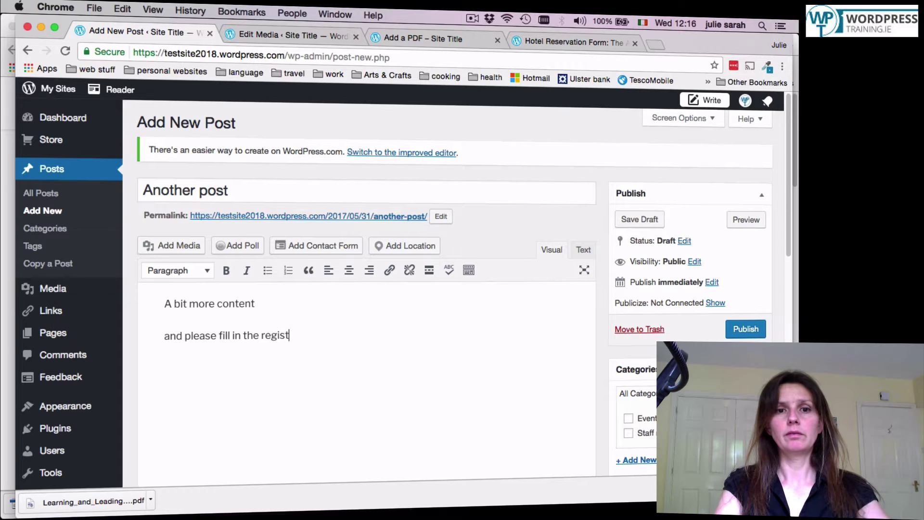
type("raion fo")
key("BackSpace")
key("BackSpace")
key("BackSpace")
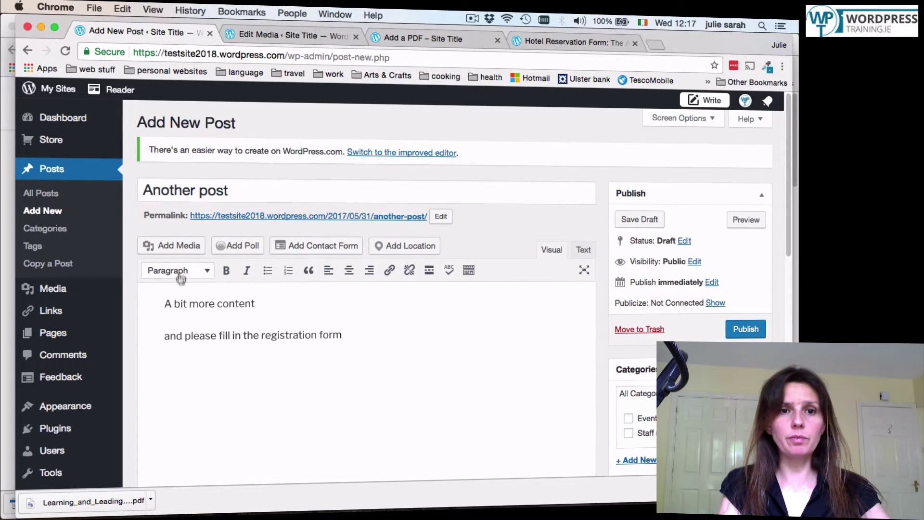
Upload the pdf.jpg icon image and insert it below the registration-form line
left_click(181, 245)
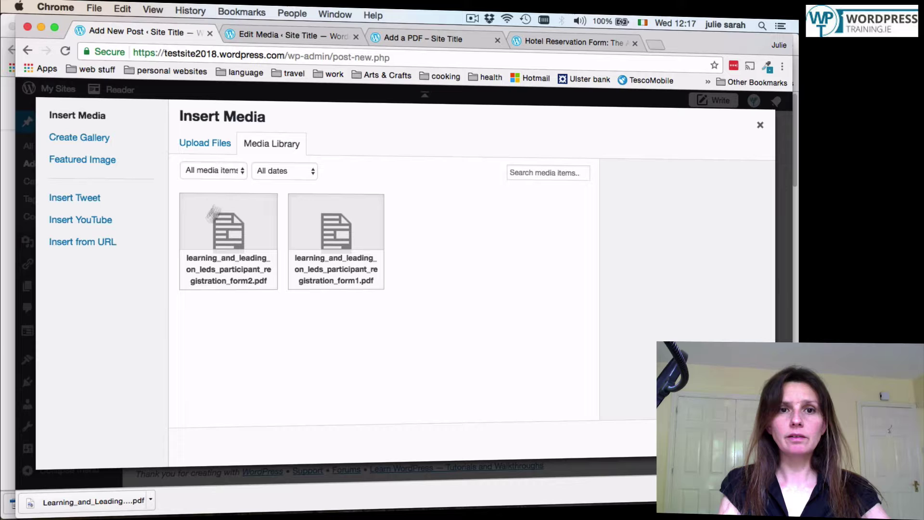
left_click(205, 144)
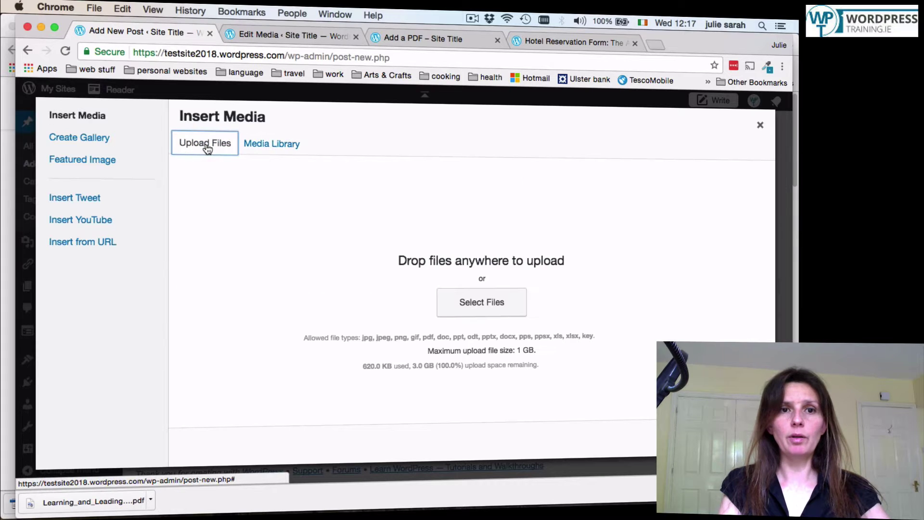
left_click(500, 305)
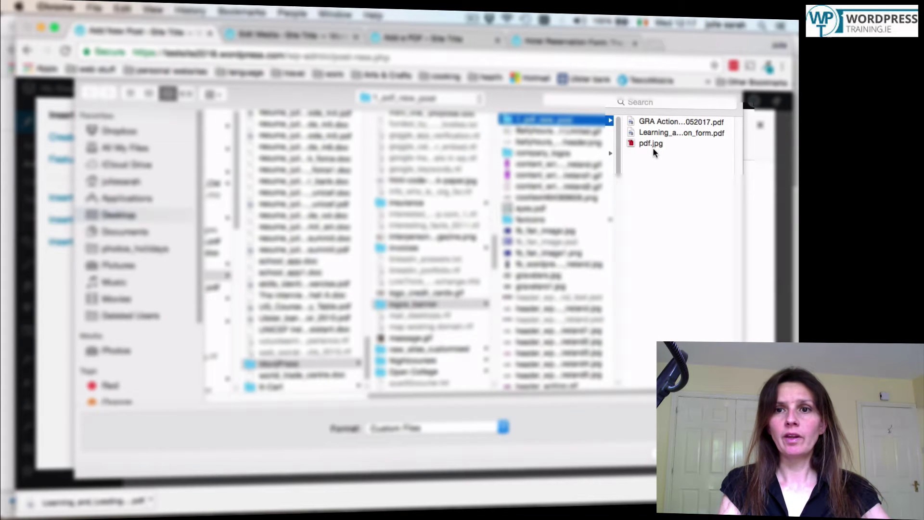
left_click(650, 144)
key("Return")
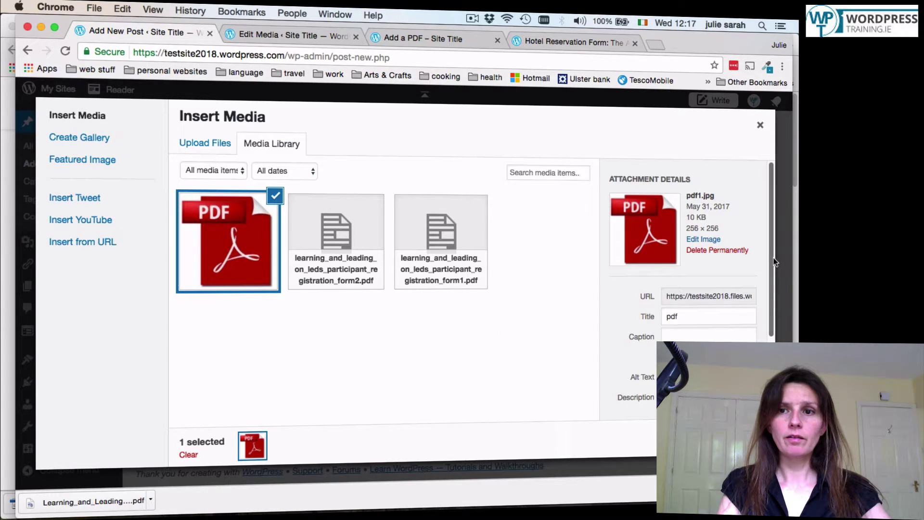
scroll(774, 262, "down", 5)
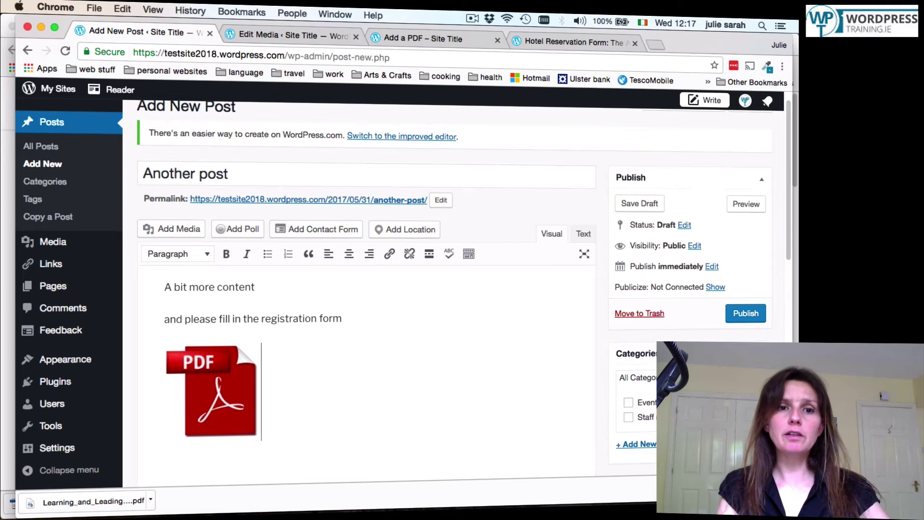
Open link settings for the icon image and copy the PDF's File URL from its Edit Media page
left_click(218, 380)
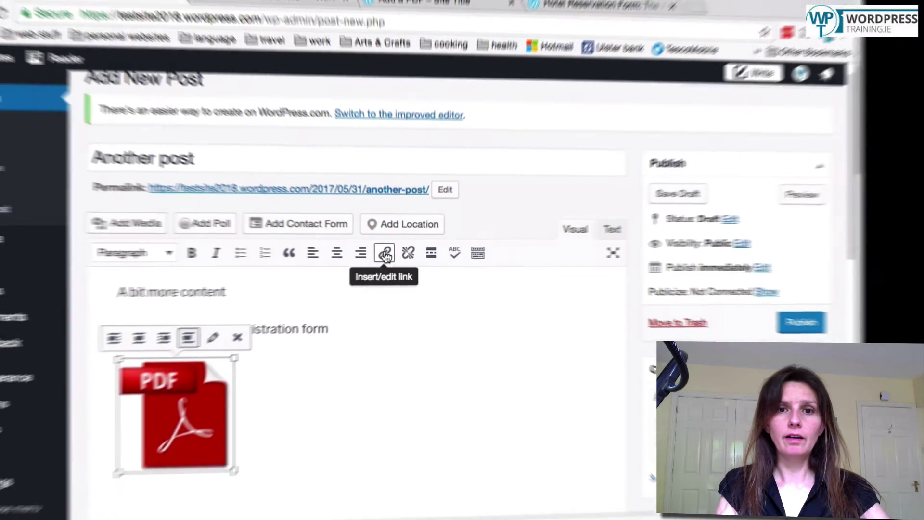
left_click(372, 254)
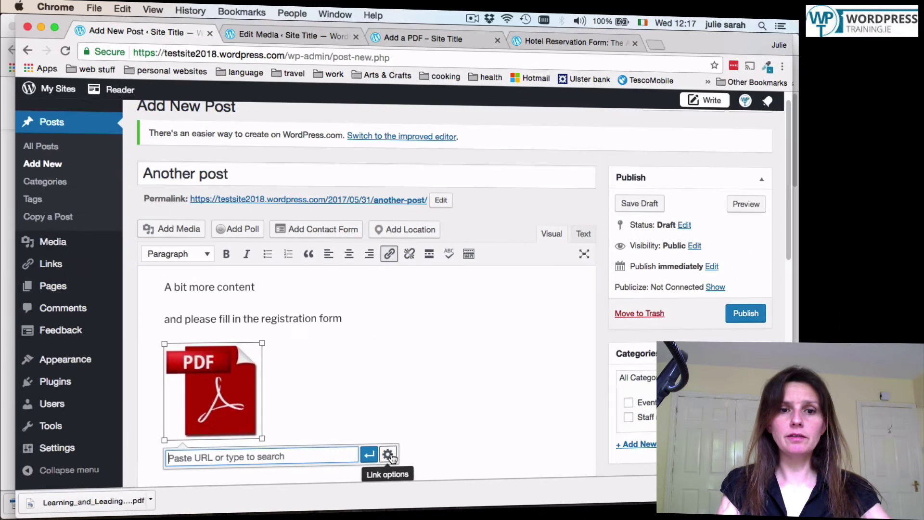
left_click(388, 454)
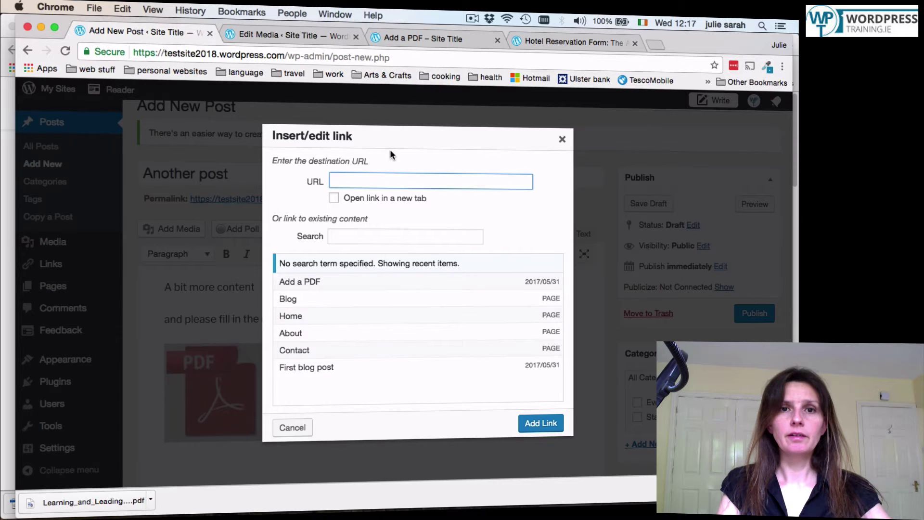
left_click(283, 37)
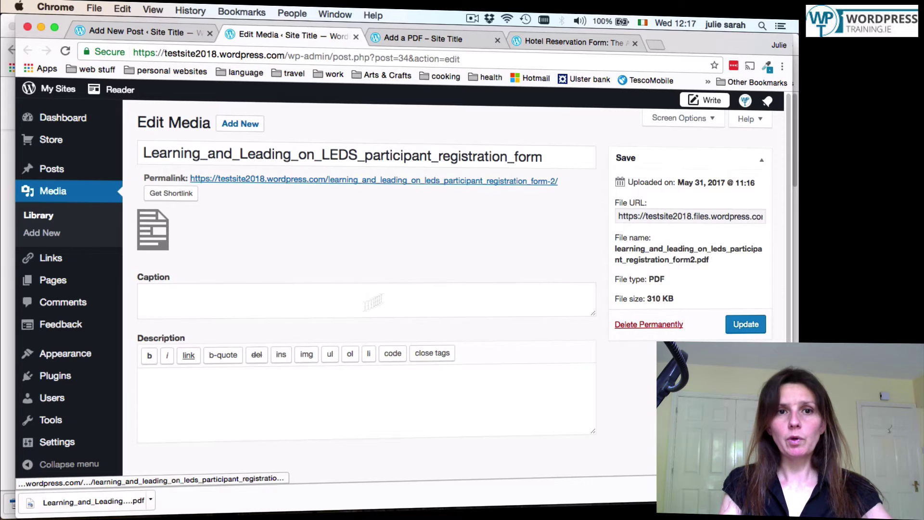
left_click(661, 216)
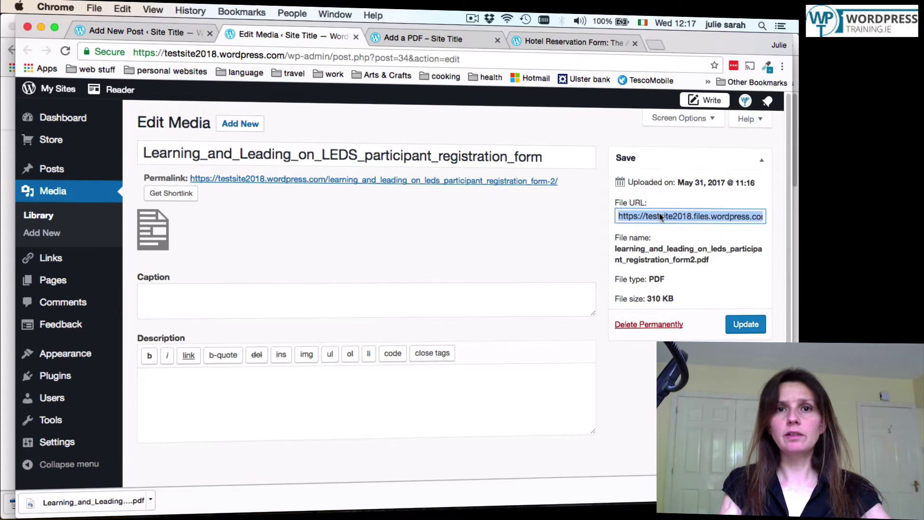
left_click(152, 31)
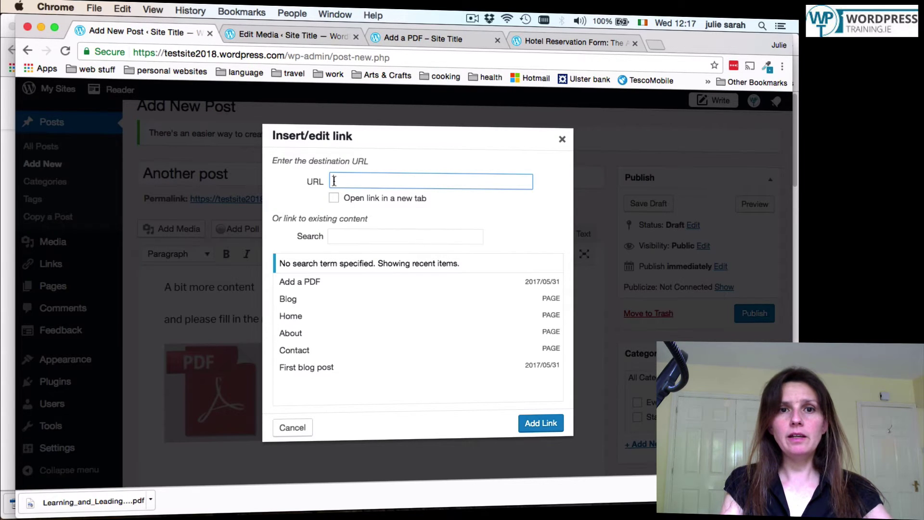
Link the icon image to the pasted PDF URL in a new tab, tick Events, and publish
left_click(562, 141)
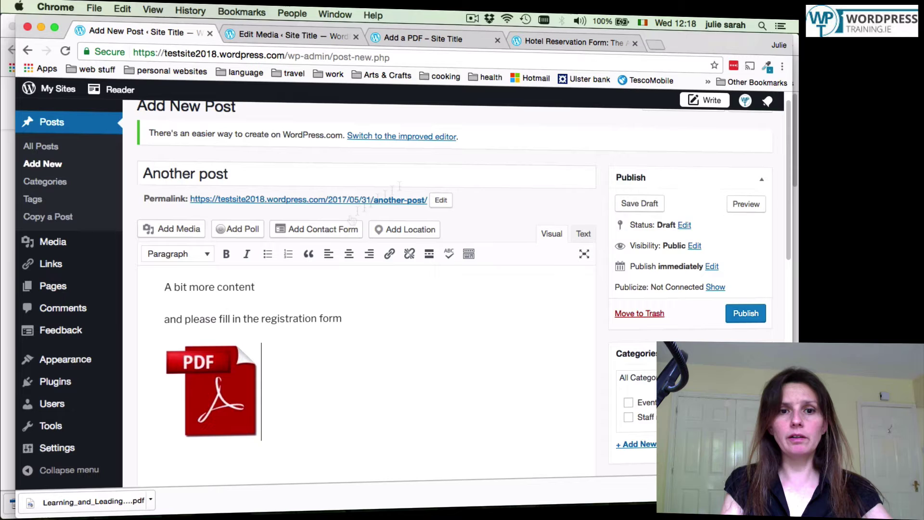
left_click(208, 386)
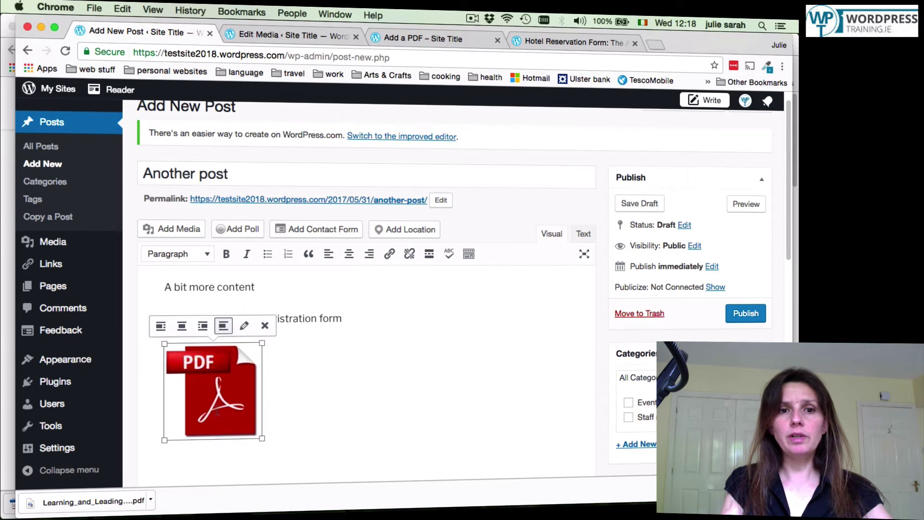
left_click(394, 260)
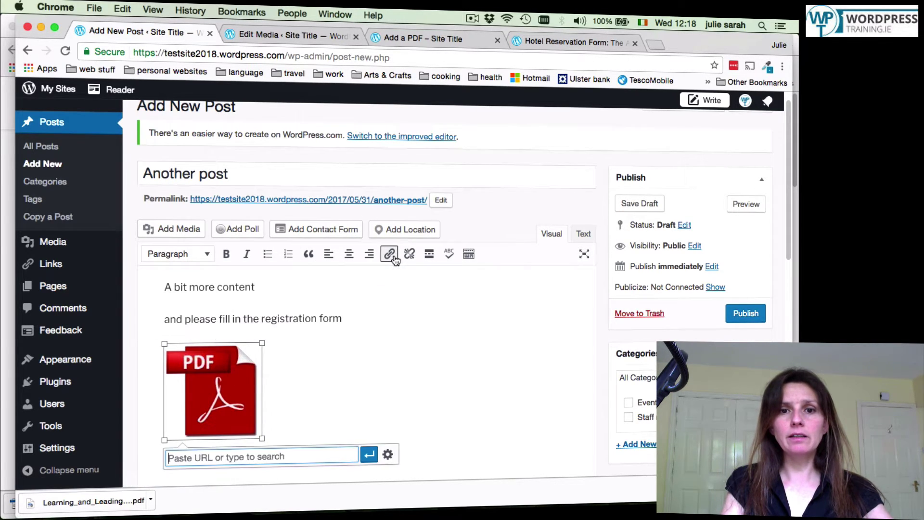
left_click(388, 455)
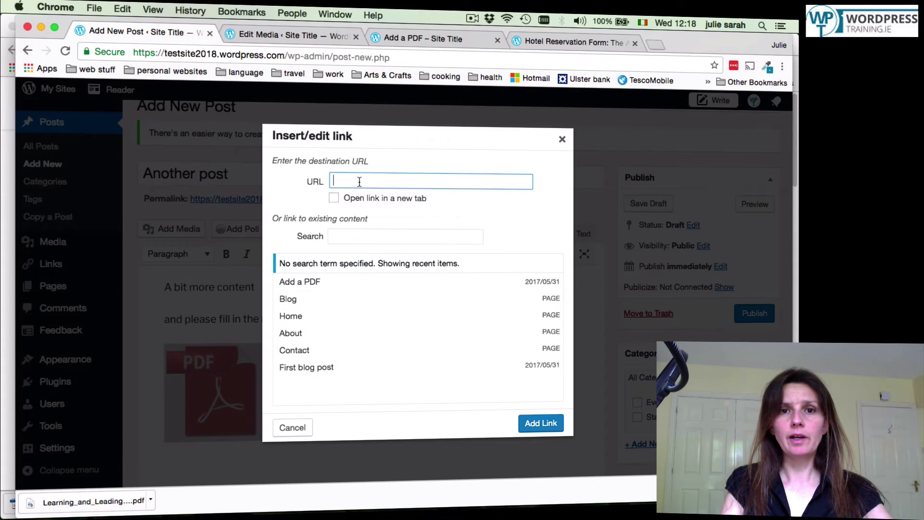
key("super+v")
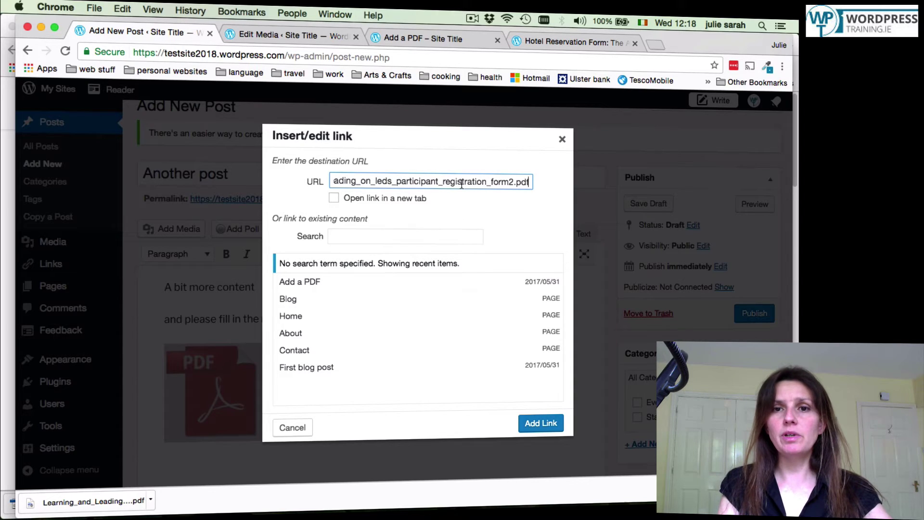
left_click(334, 199)
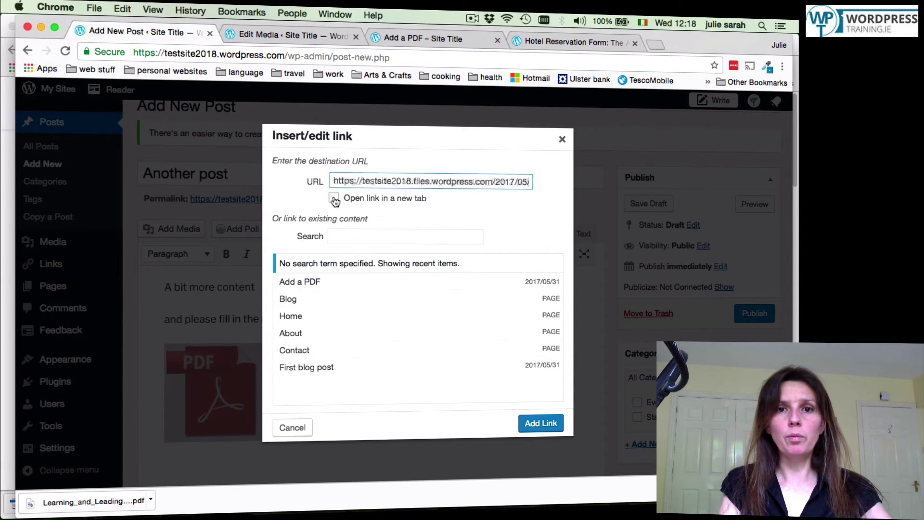
left_click(541, 423)
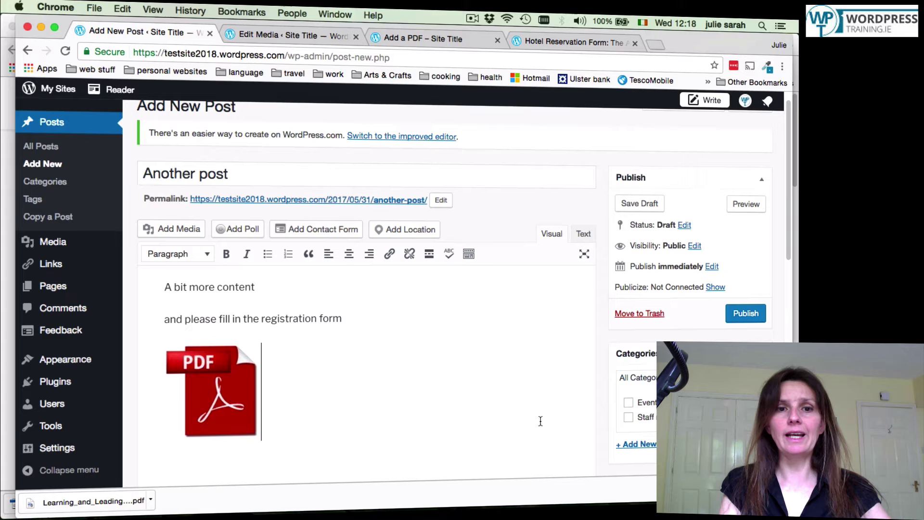
left_click(629, 403)
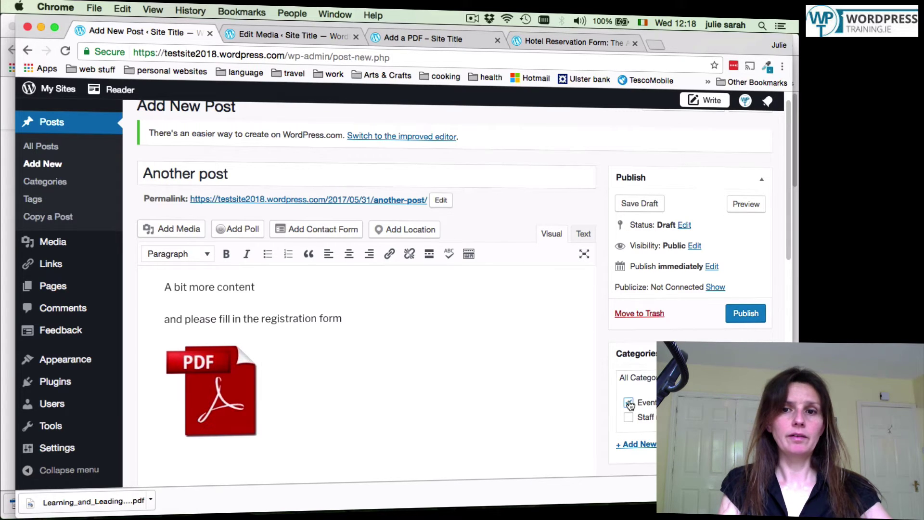
left_click(742, 313)
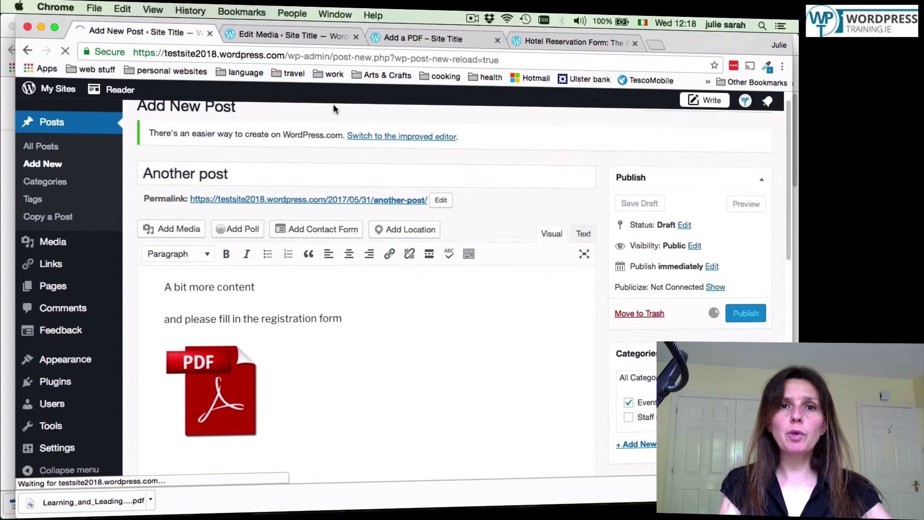
From the live site's blog listing, open Another post and use its PDF icon to open the registration form PDF in a new tab
left_click(402, 38)
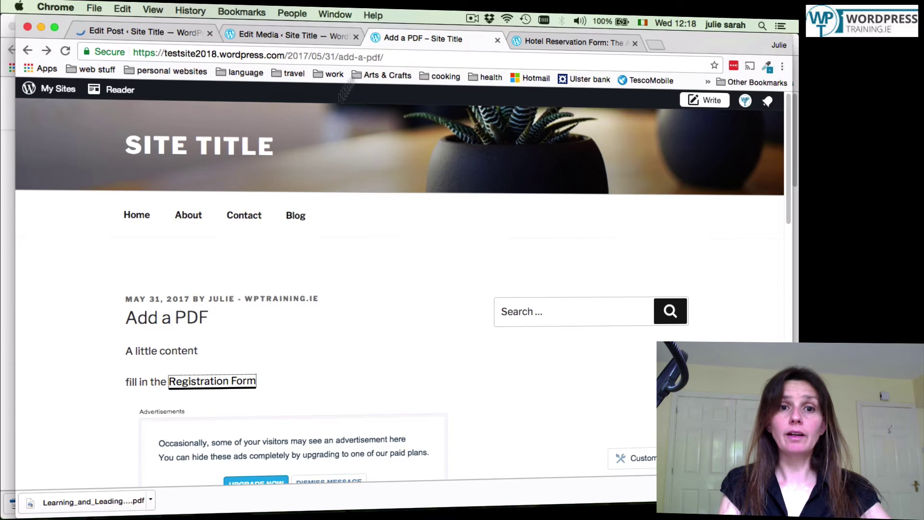
left_click(294, 214)
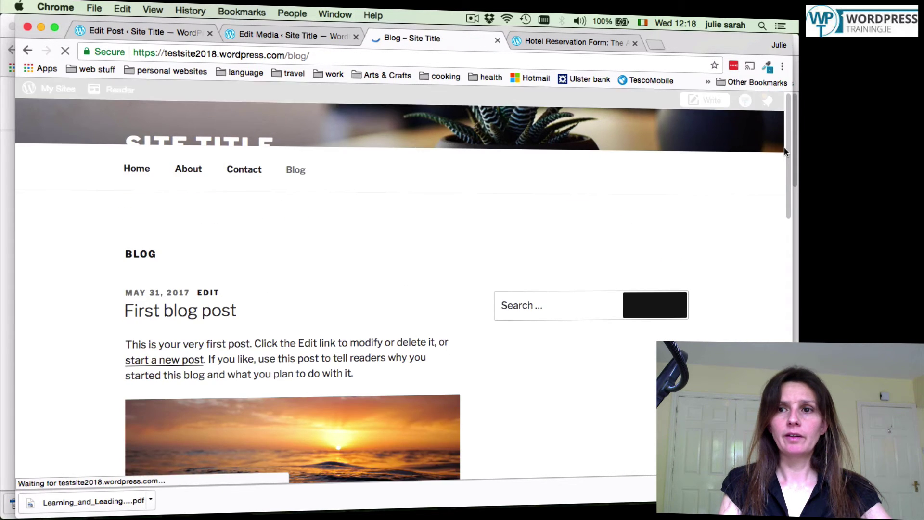
left_click_drag(786, 149, 787, 289)
left_click(177, 231)
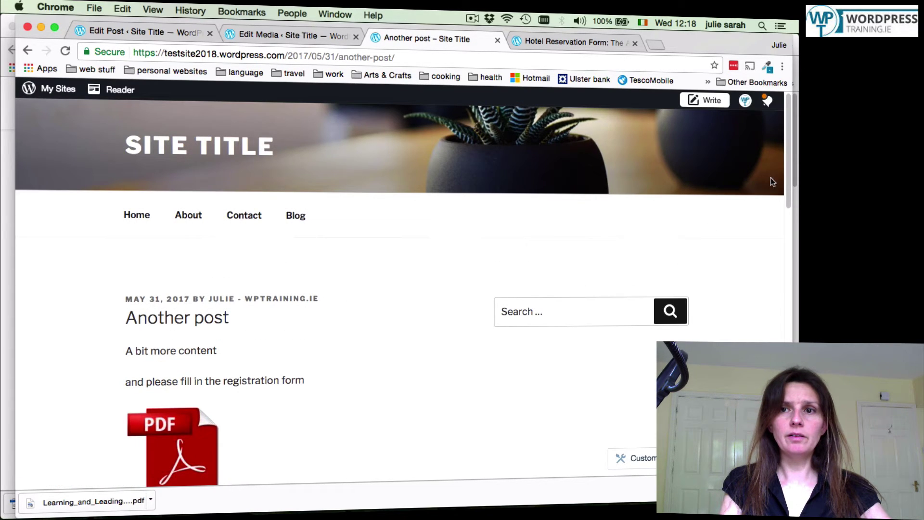
left_click_drag(789, 186, 791, 235)
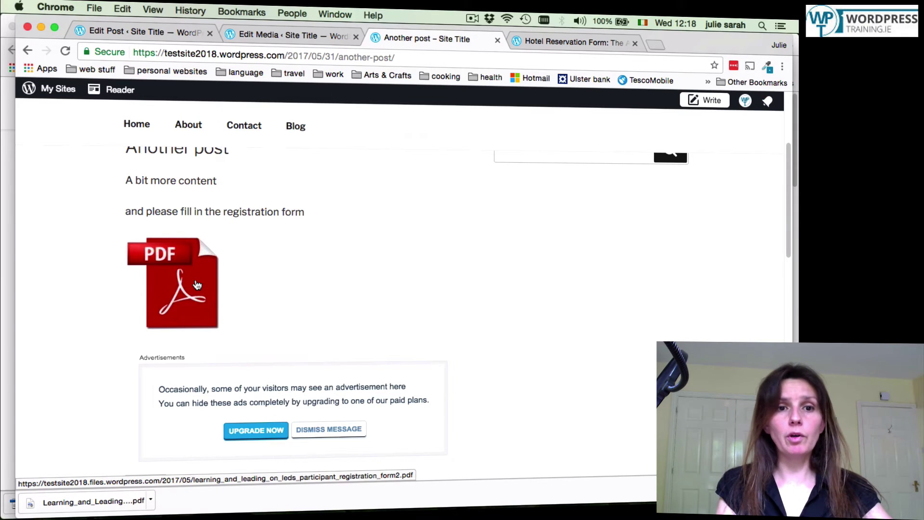
left_click(196, 285)
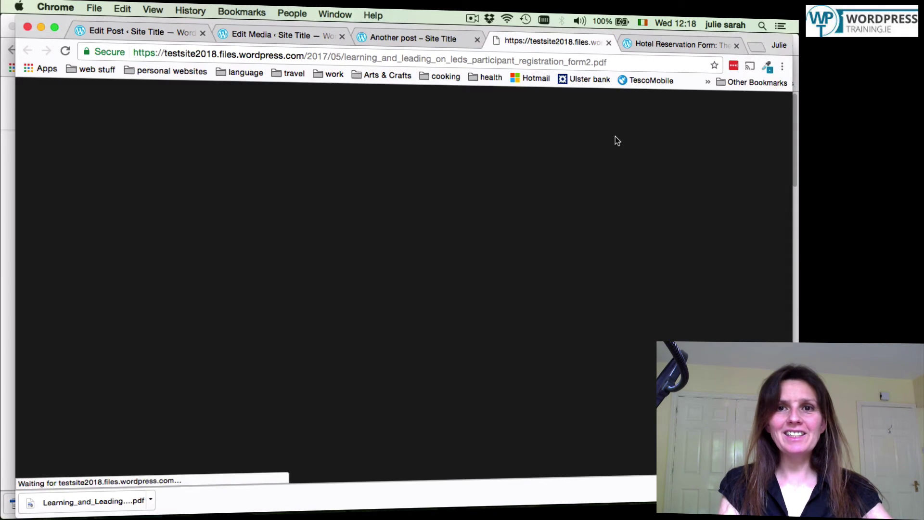